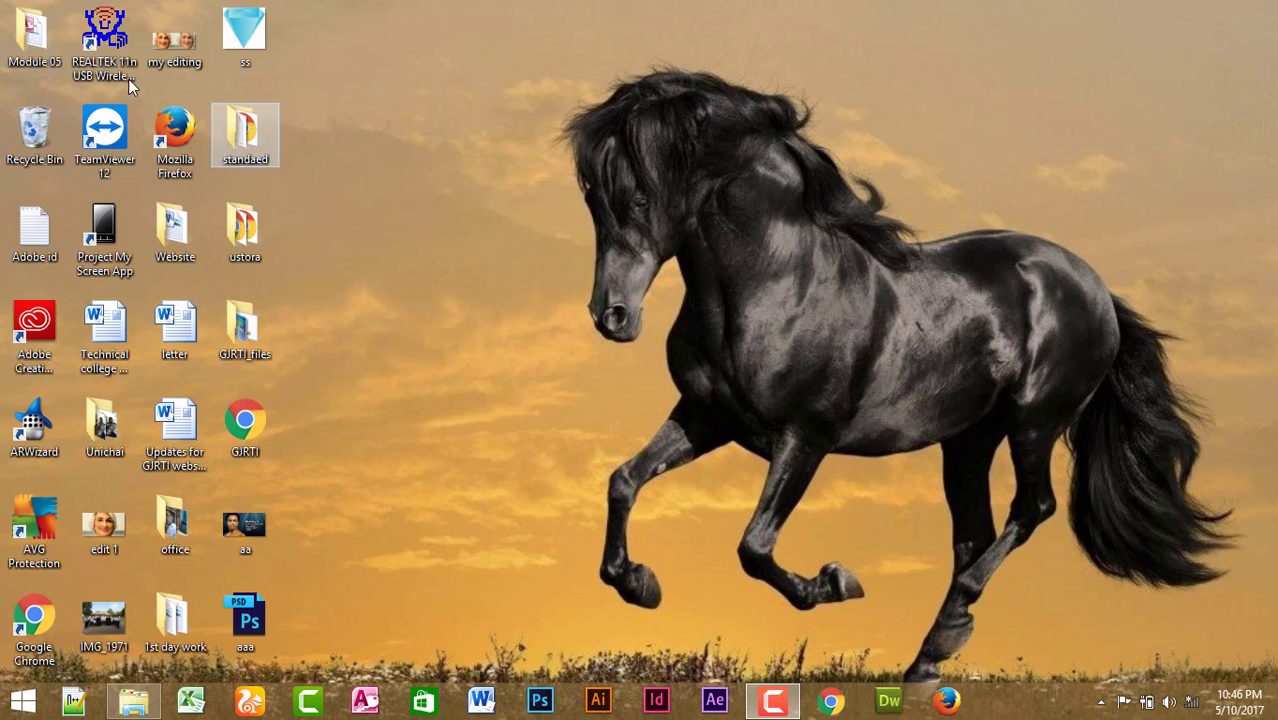
# - Open the NVTI database from Module 05, then the COURSES and STUDENT tables and the Enter Records form
pyautogui.doubleClick(50, 38)
pyautogui.doubleClick(278, 155)
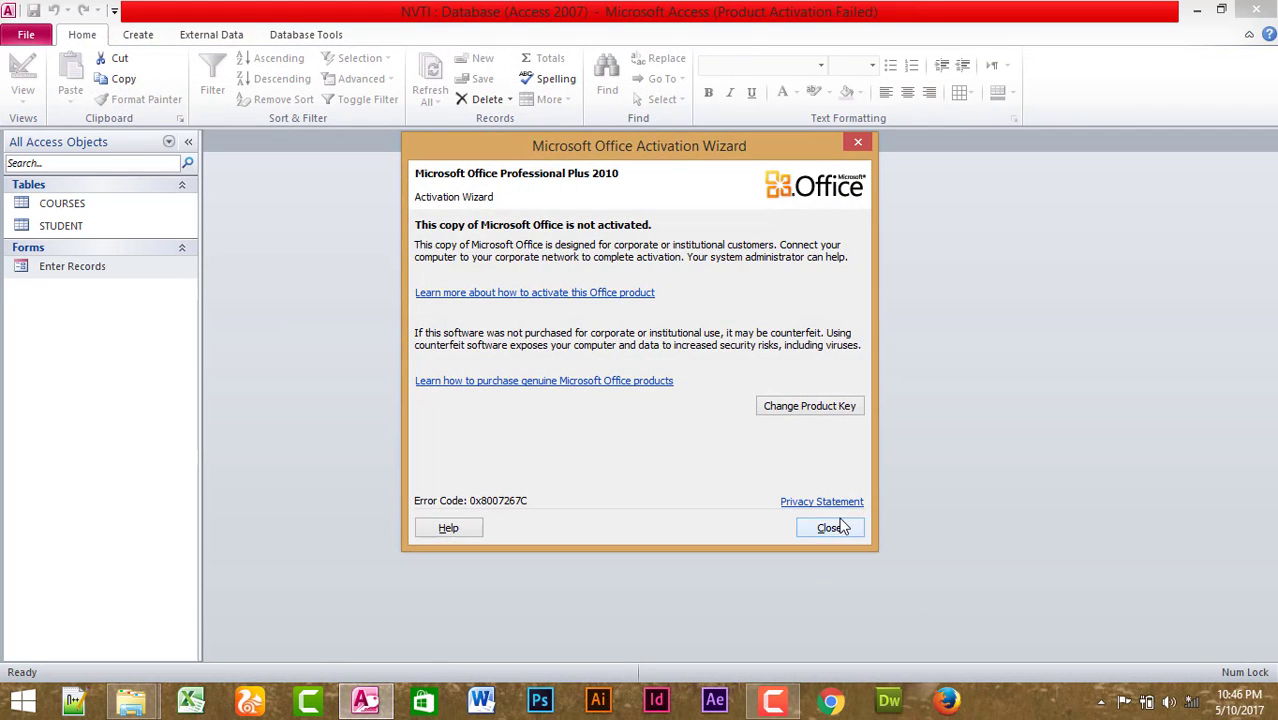
pyautogui.click(832, 526)
pyautogui.doubleClick(41, 203)
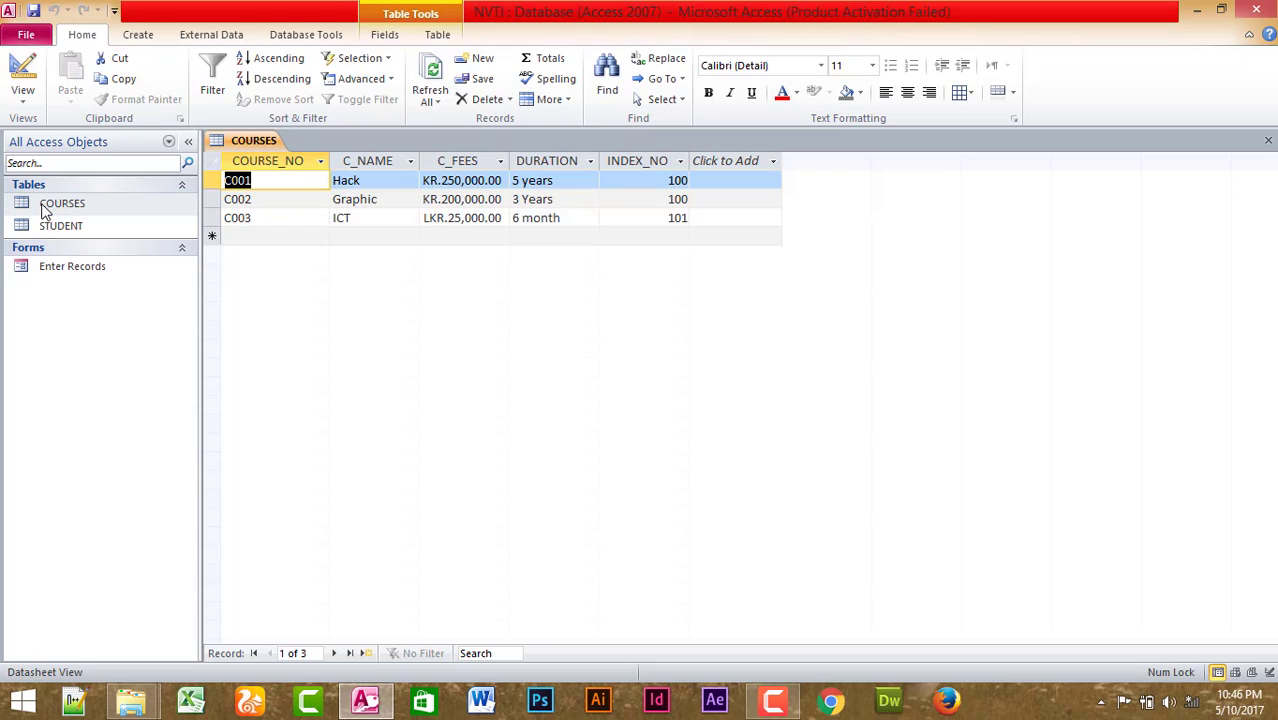
pyautogui.doubleClick(62, 227)
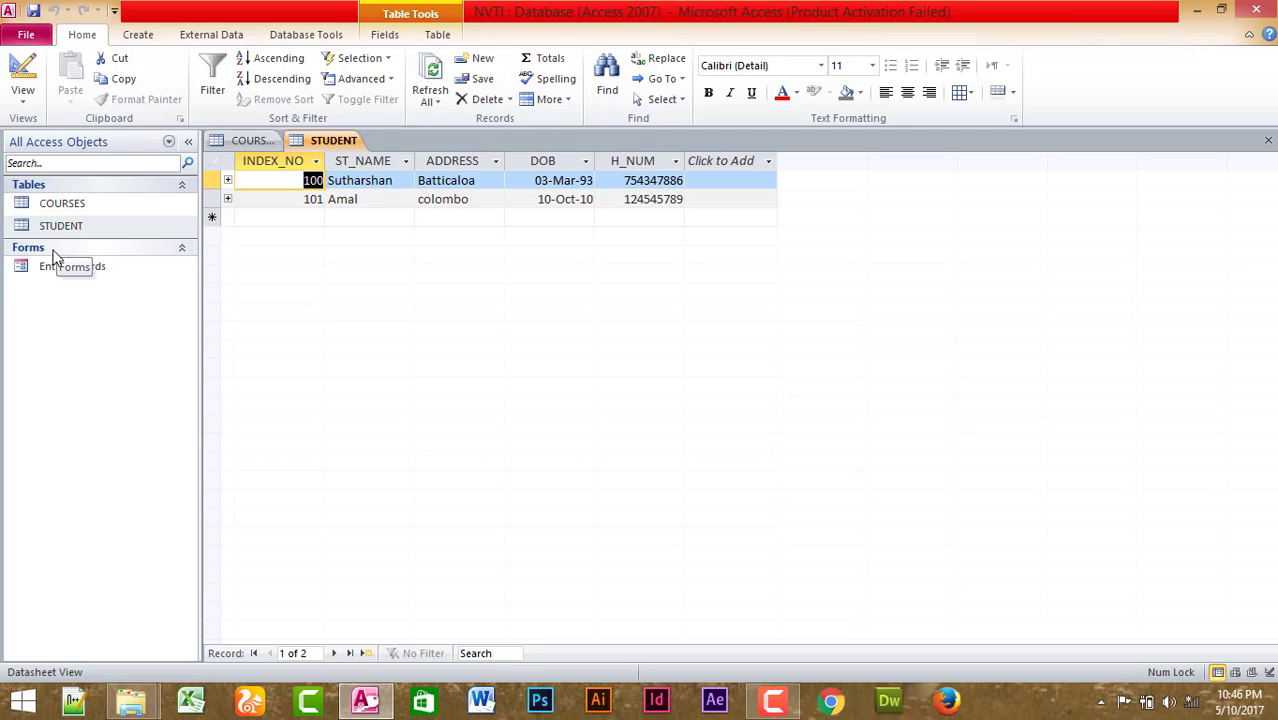
pyautogui.doubleClick(55, 267)
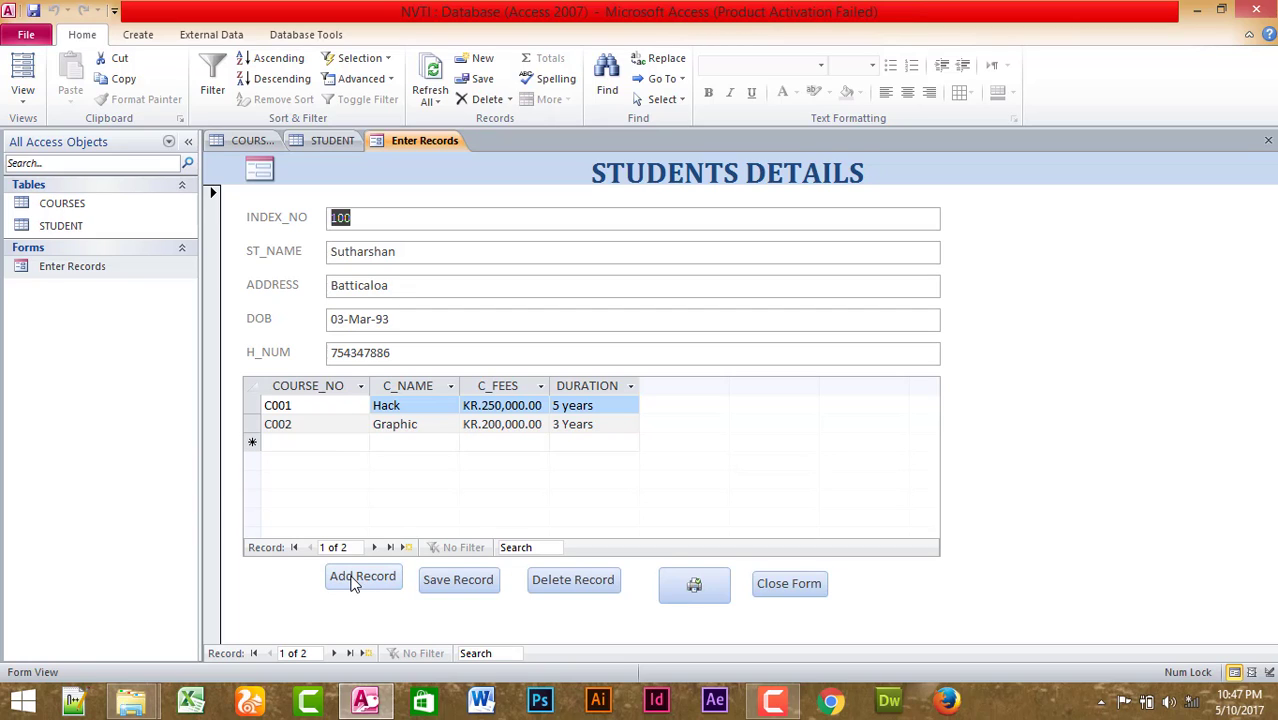
# - Recheck the STUDENT and COURSES tables, then start a blank record in the STUDENTS DETAILS form
pyautogui.click(86, 228)
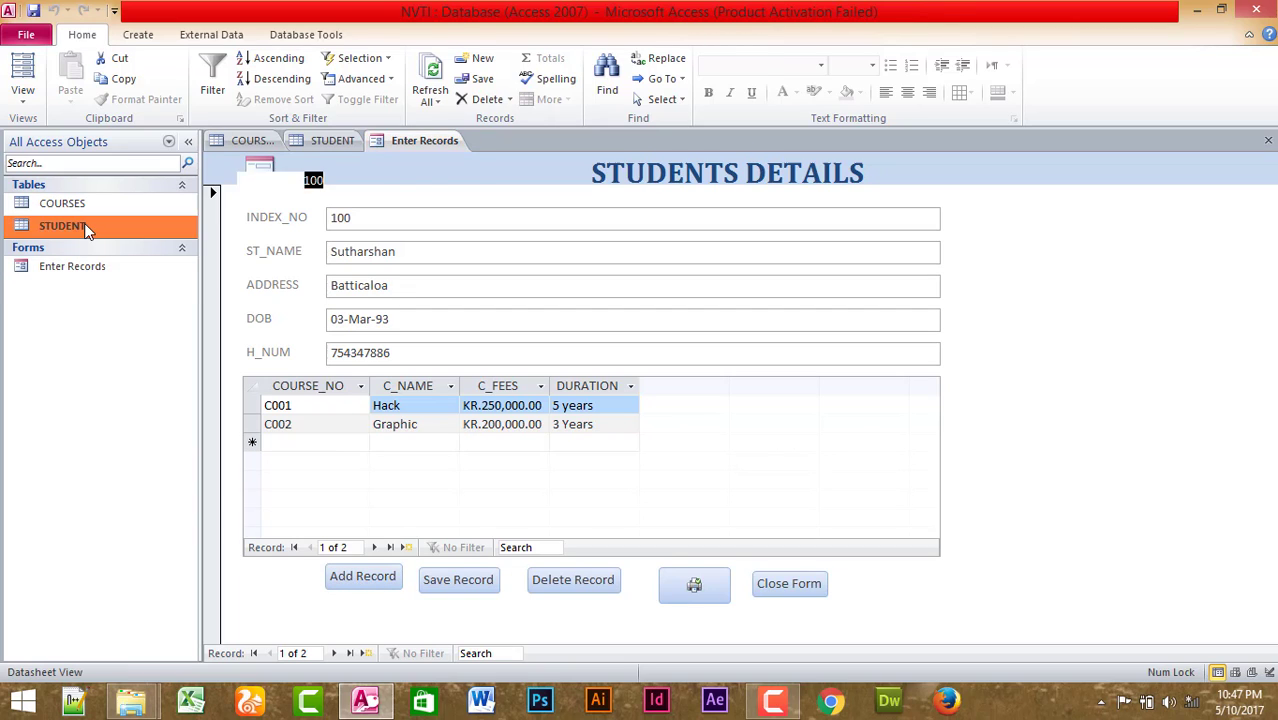
pyautogui.doubleClick(86, 230)
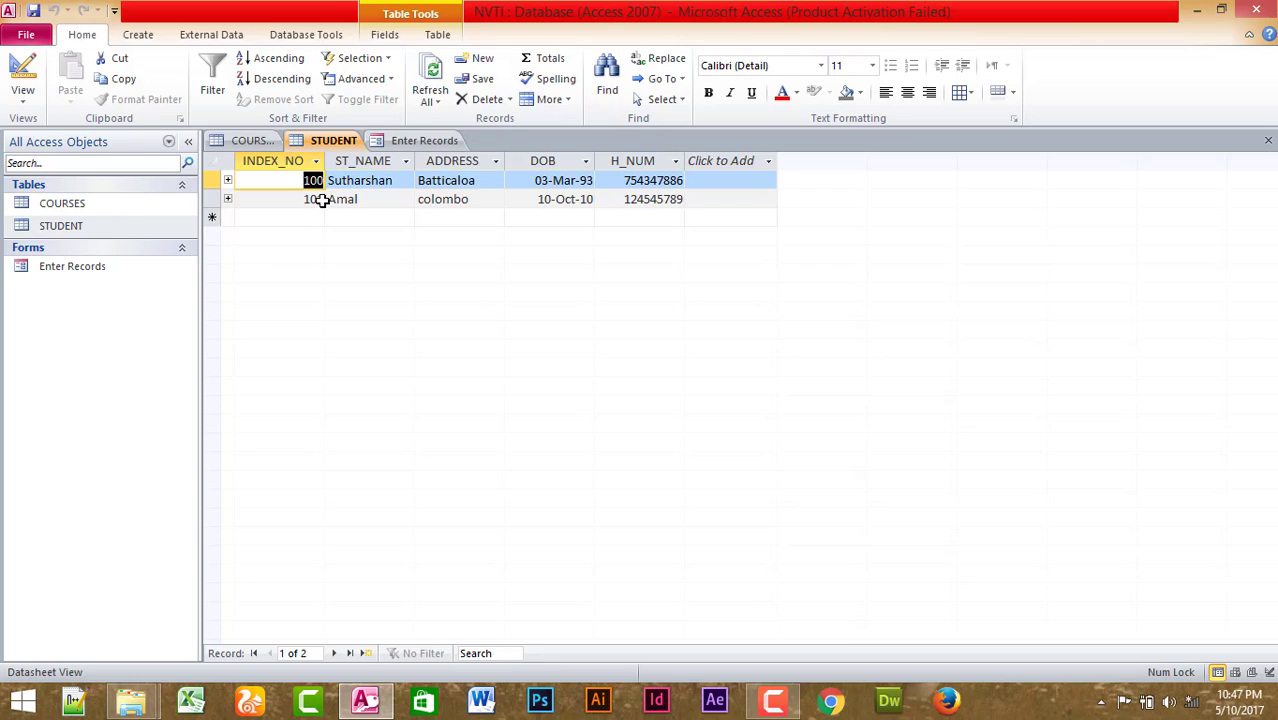
pyautogui.doubleClick(107, 208)
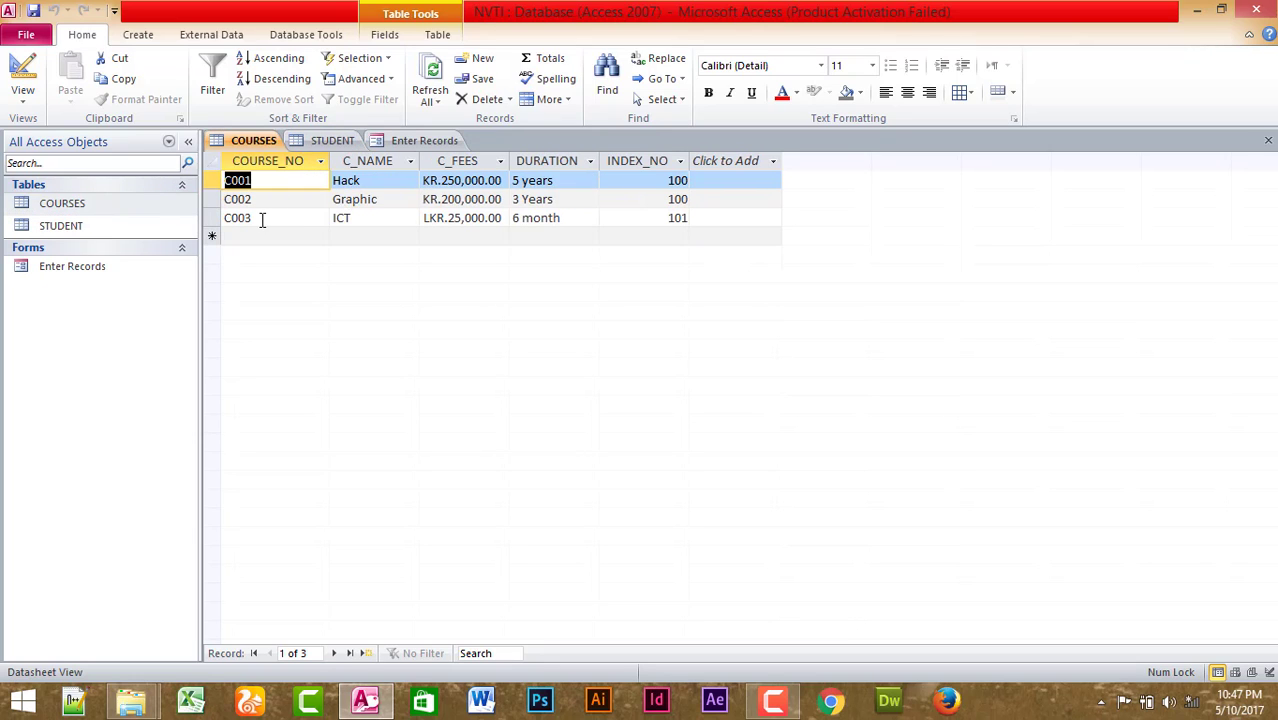
pyautogui.doubleClick(58, 234)
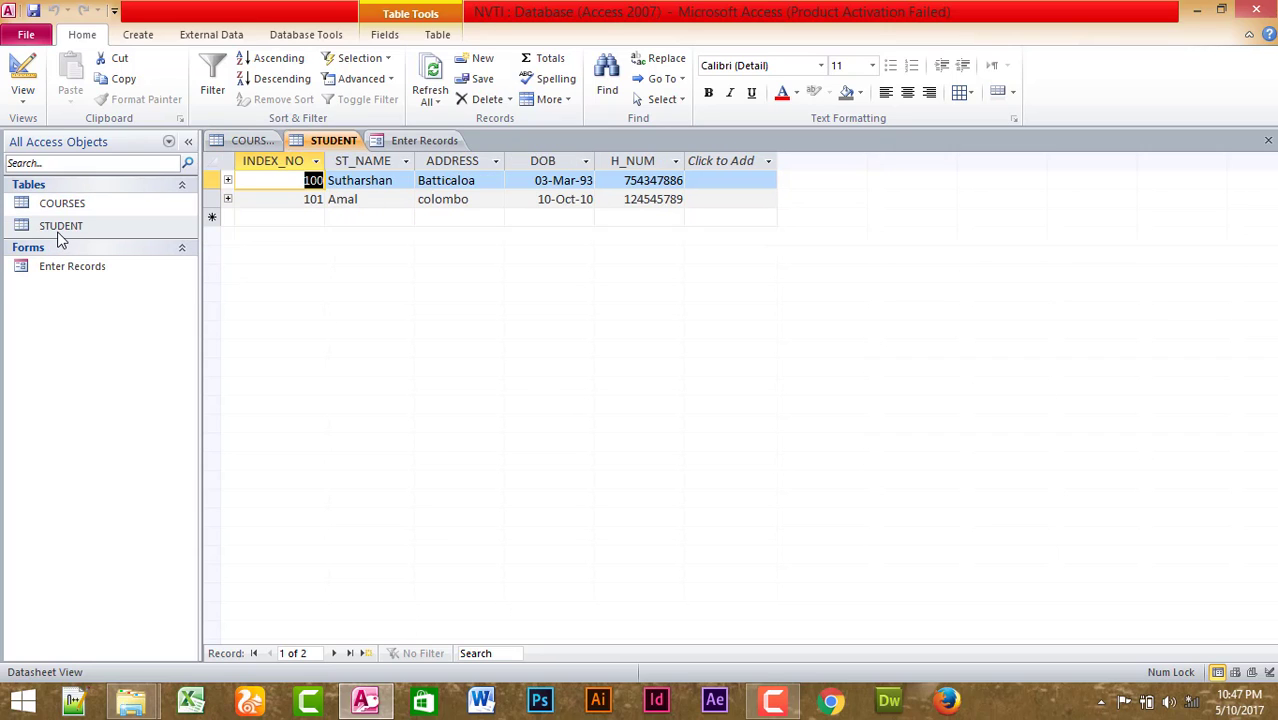
pyautogui.doubleClick(60, 266)
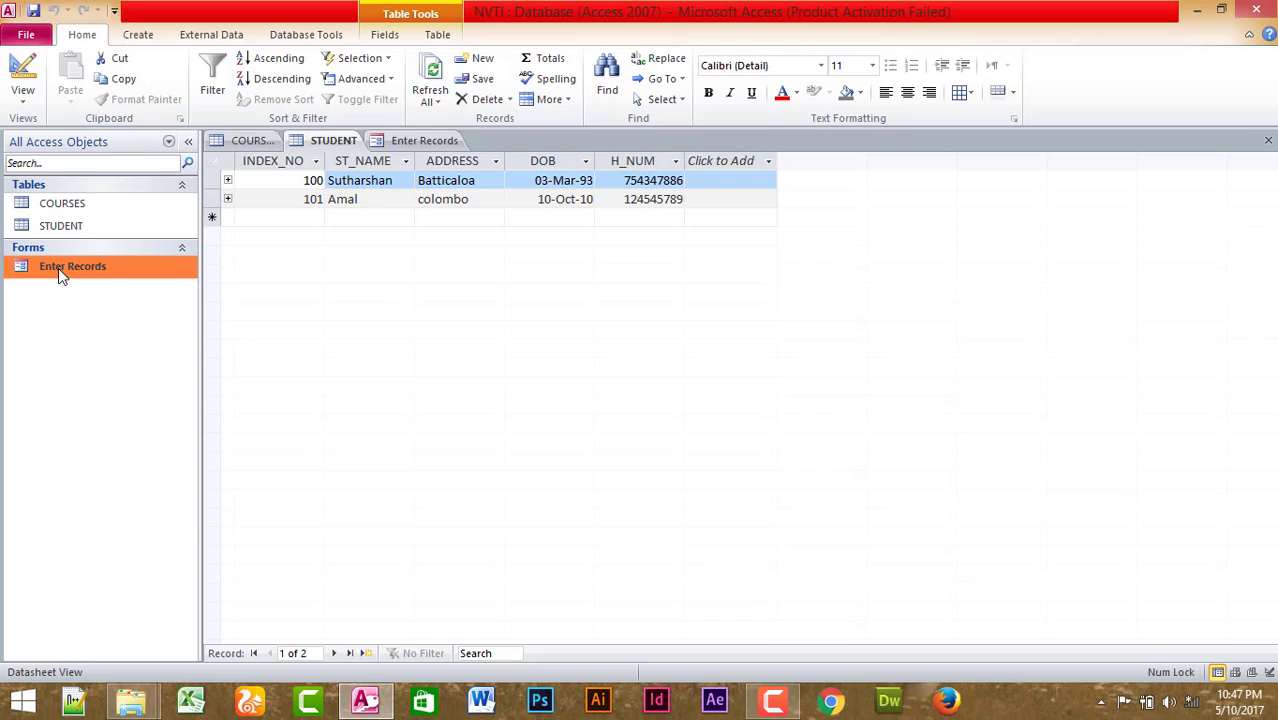
pyautogui.click(358, 585)
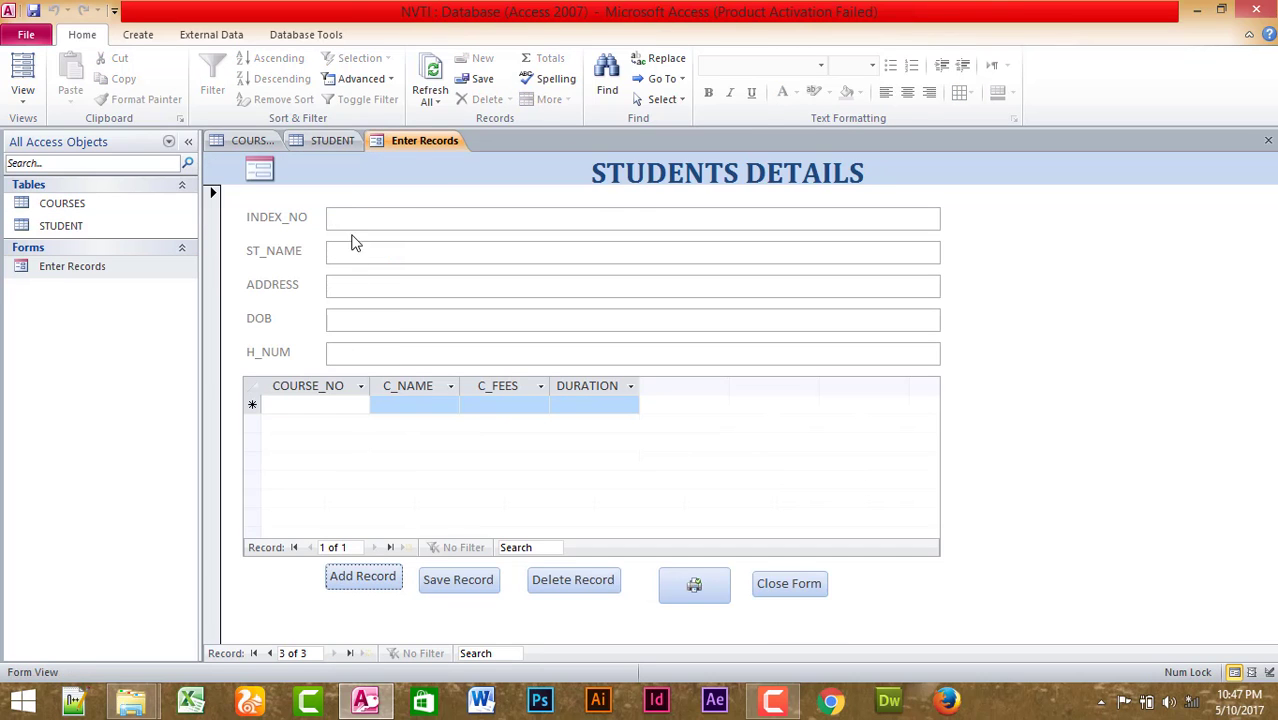
# - Enter index number 103 with the student's name and address, correcting a typo in the address
pyautogui.write('103')
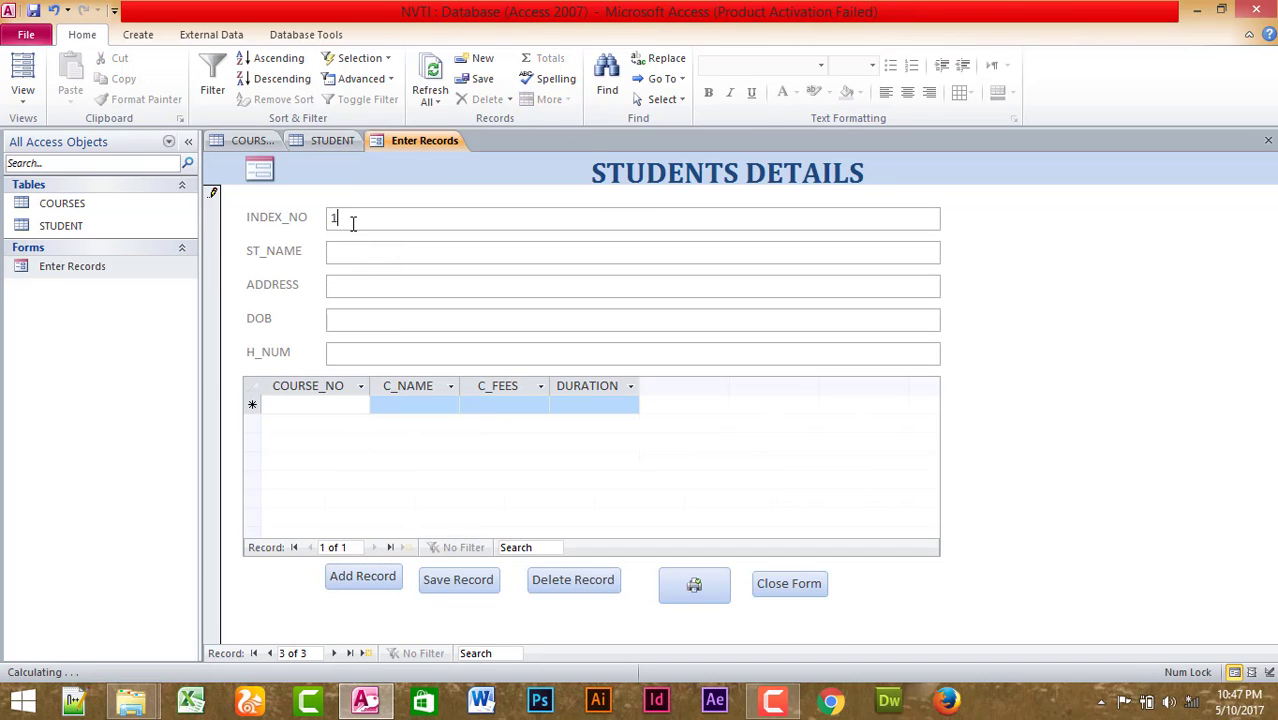
pyautogui.press('Tab')
pyautogui.write('Ushan')
pyautogui.press('Tab')
pyautogui.write('Cha')
pyautogui.write('enka')
pyautogui.press('BackSpace')
pyautogui.press('BackSpace')
pyautogui.press('BackSpace')
pyautogui.press('BackSpace')
pyautogui.press('BackSpace')
pyautogui.write('enkalady')
pyautogui.press('Tab')
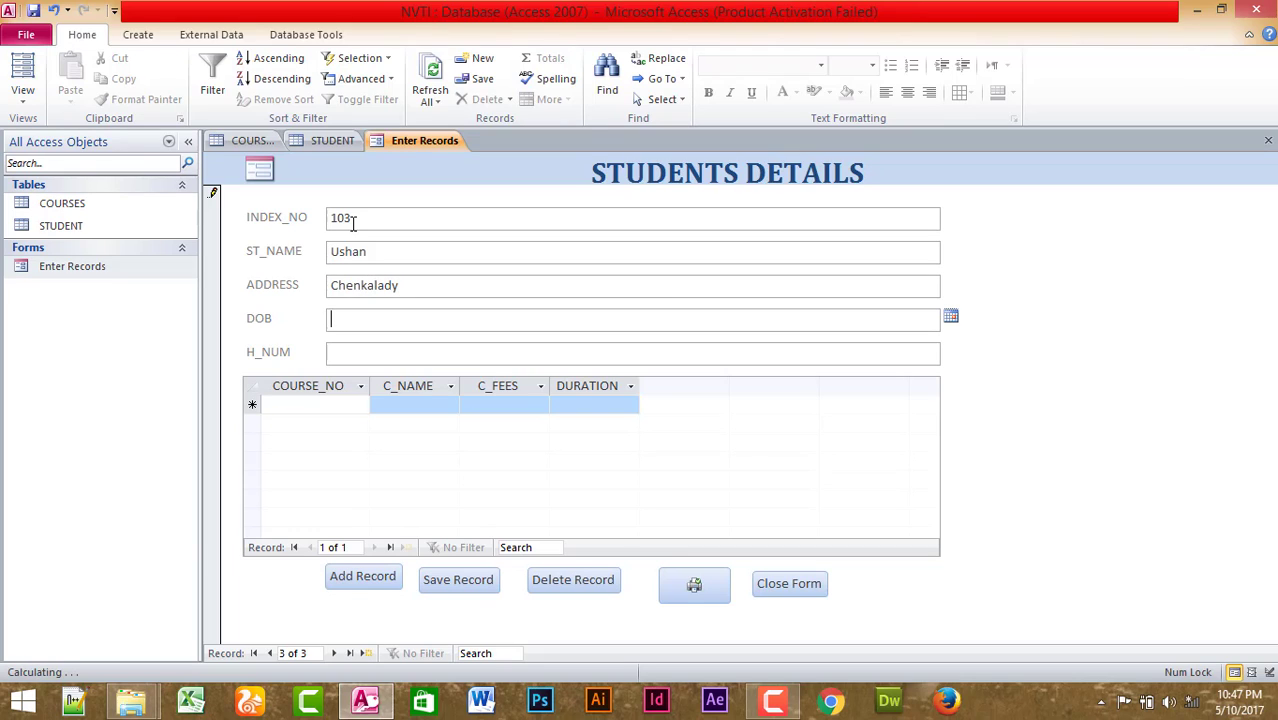
# - Set the birth date to 1990-5-10 and enter the student's phone number
pyautogui.click(951, 317)
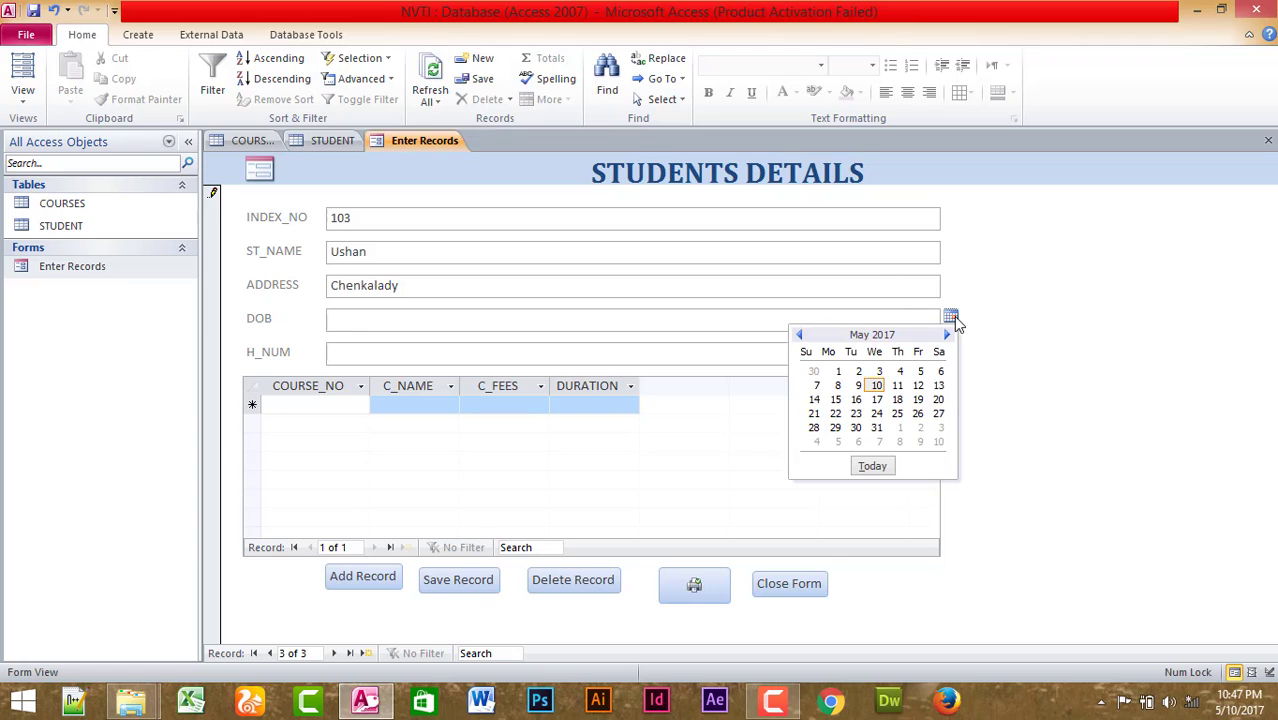
pyautogui.click(856, 415)
pyautogui.click(365, 356)
pyautogui.moveTo(427, 320); pyautogui.dragTo(255, 323)
pyautogui.write('1')
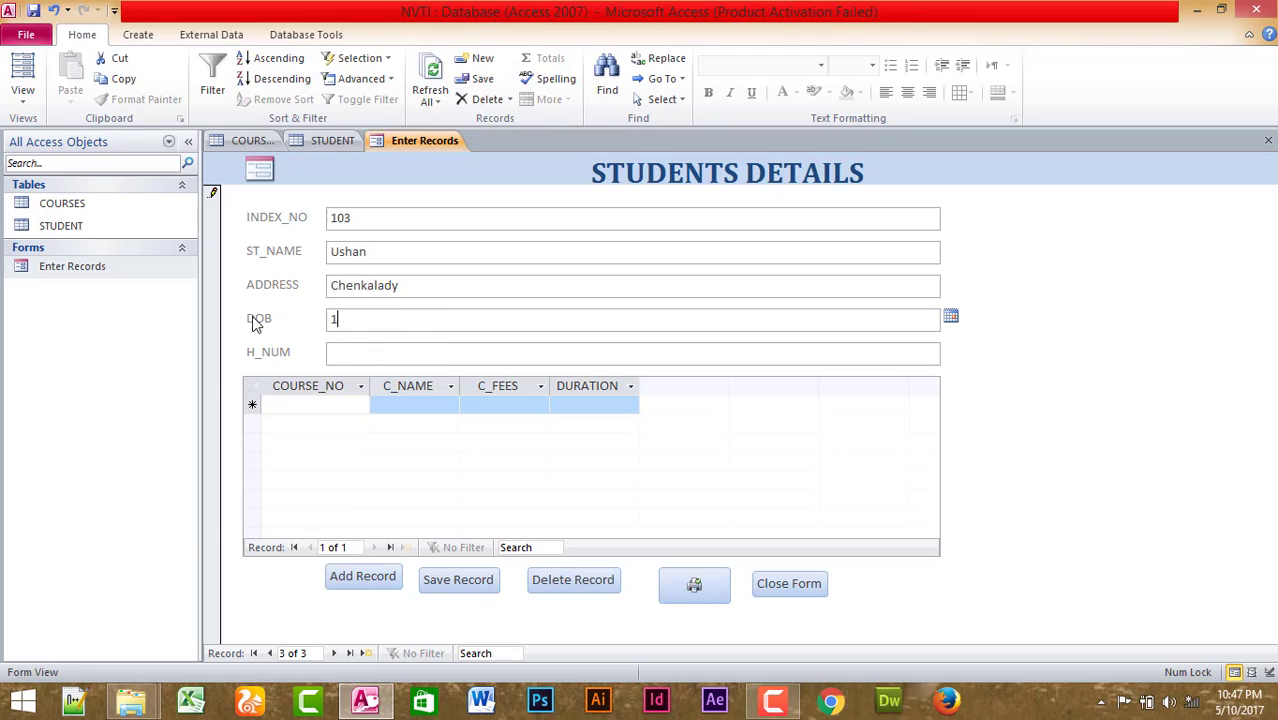
pyautogui.write('990')
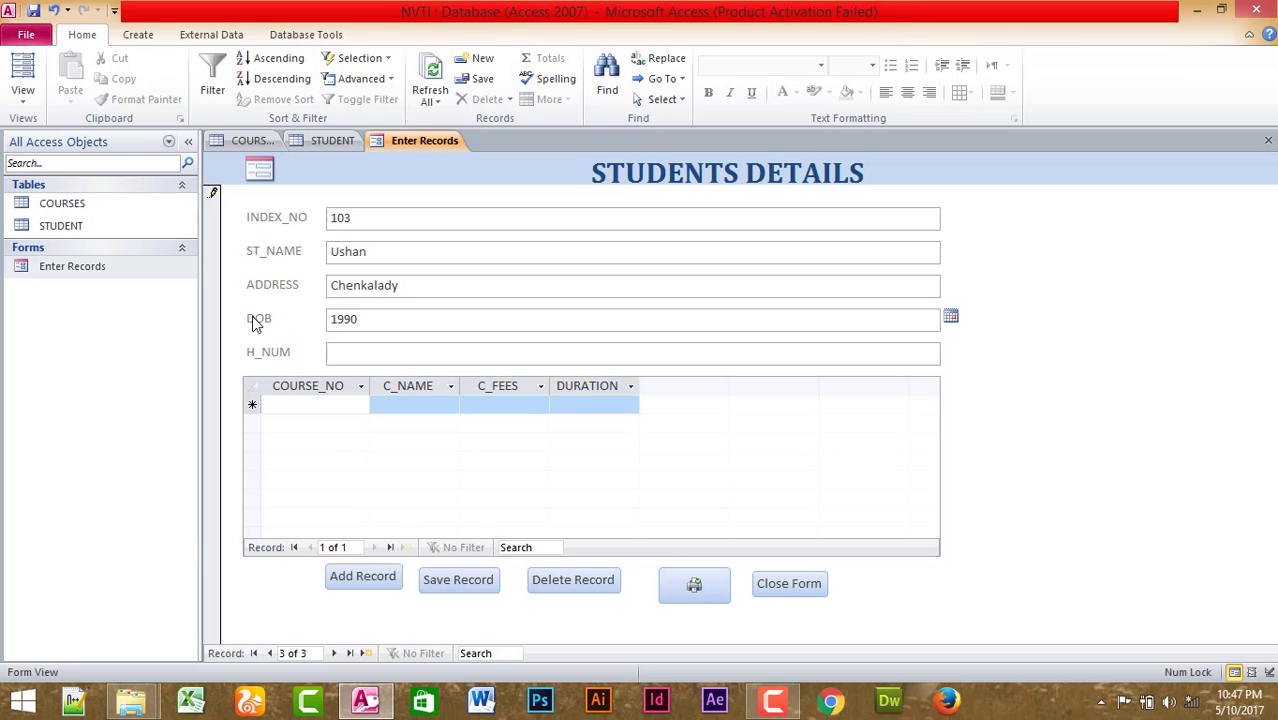
pyautogui.write('-5-10')
pyautogui.click(390, 357)
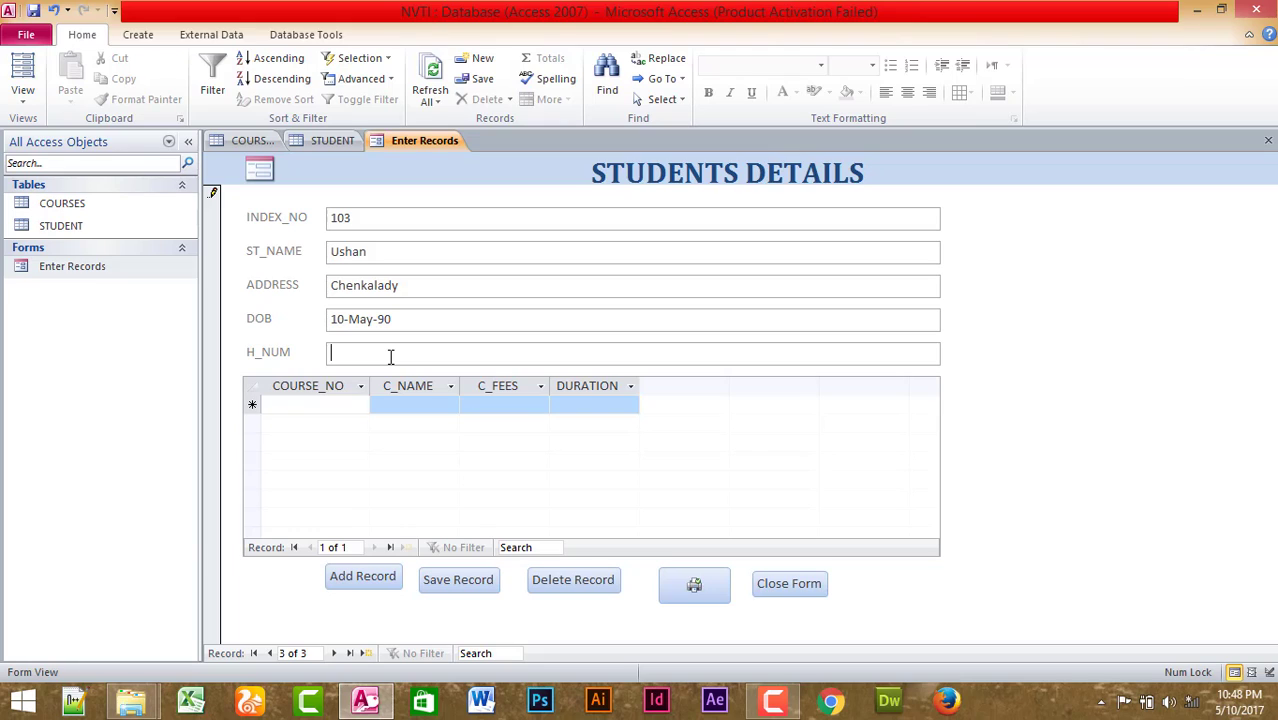
pyautogui.press('Tab')
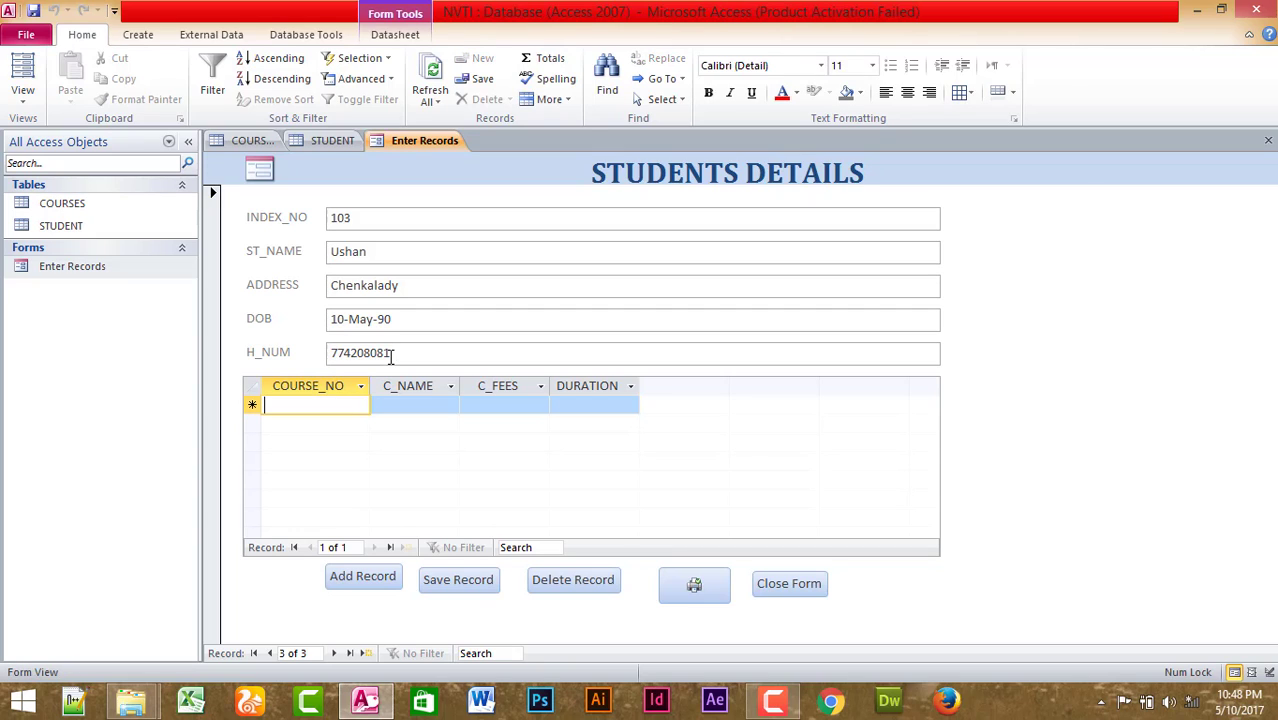
# - Add course C004 QS with fee 65000 lasting 1 year, save the record, and start another
pyautogui.write('C004')
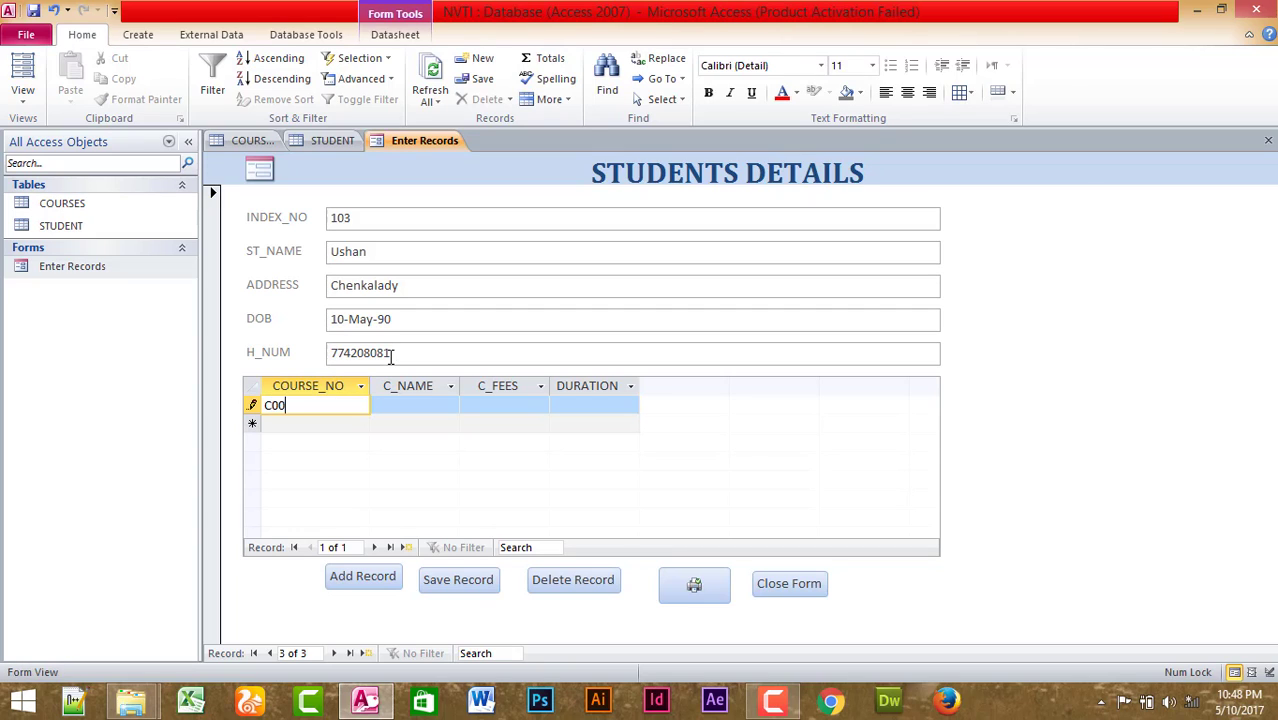
pyautogui.press('Tab')
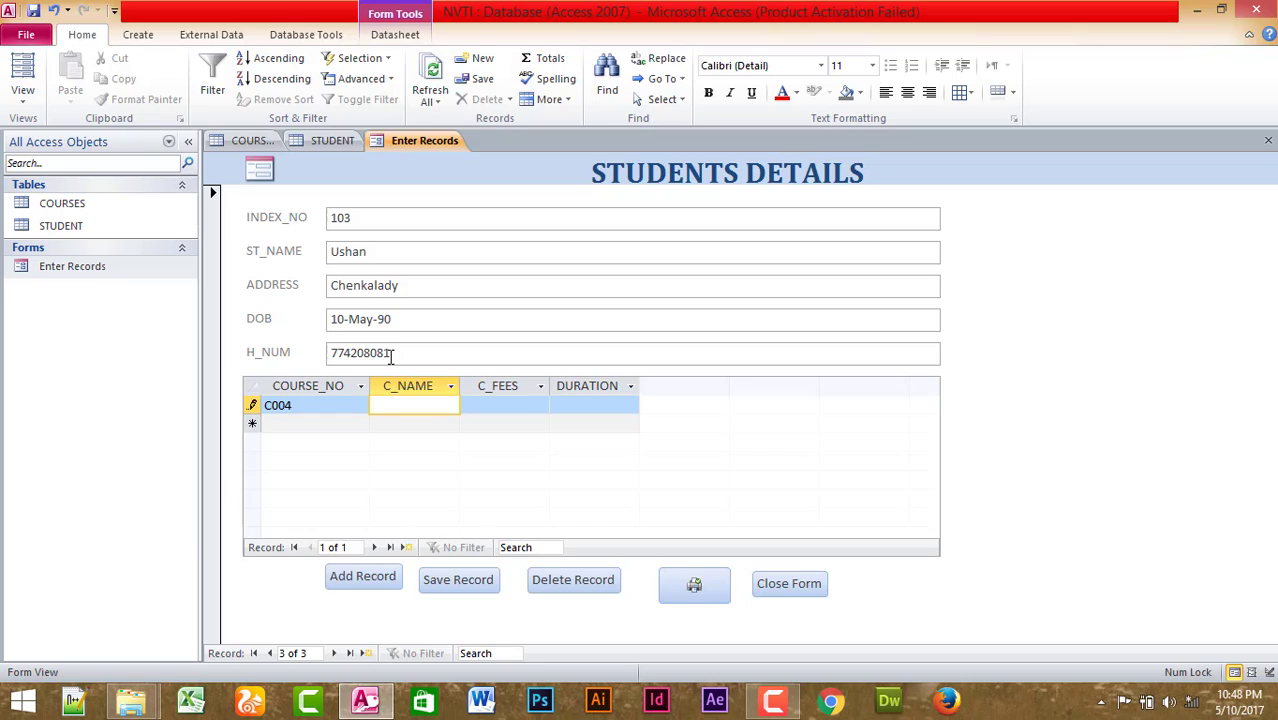
pyautogui.write('QS')
pyautogui.press('Tab')
pyautogui.write('65000')
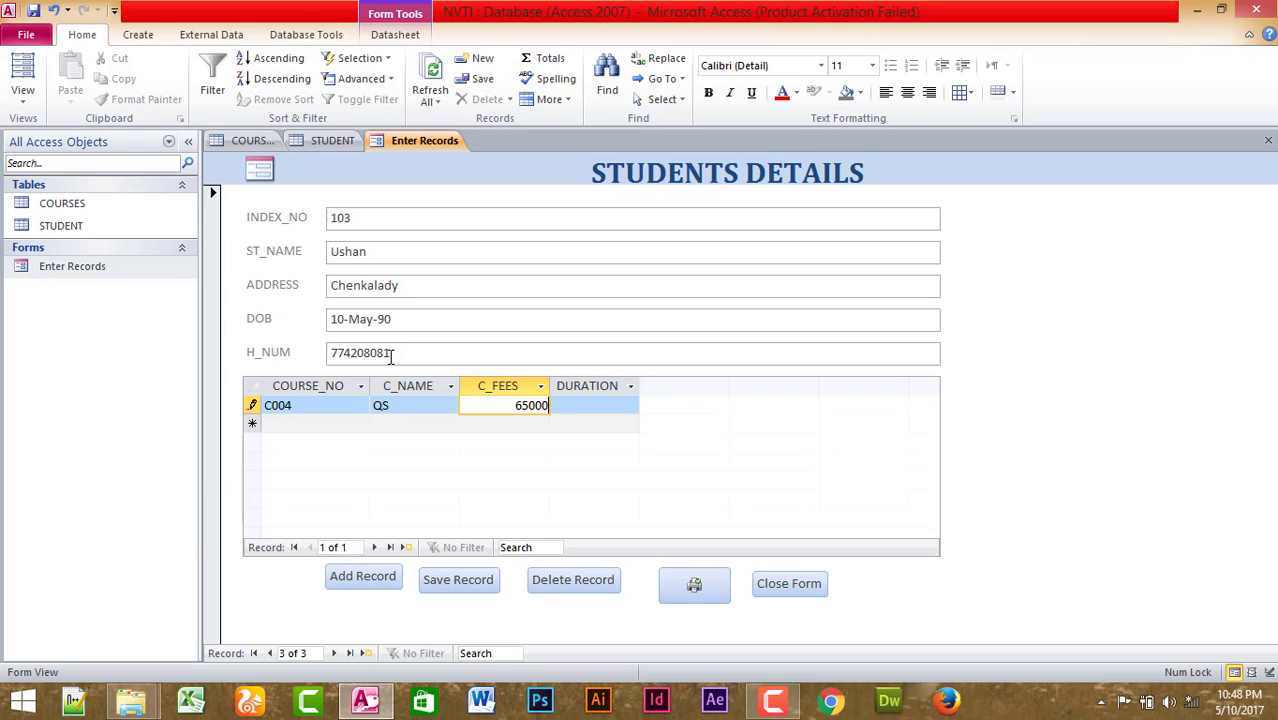
pyautogui.press('Tab')
pyautogui.write('1 year')
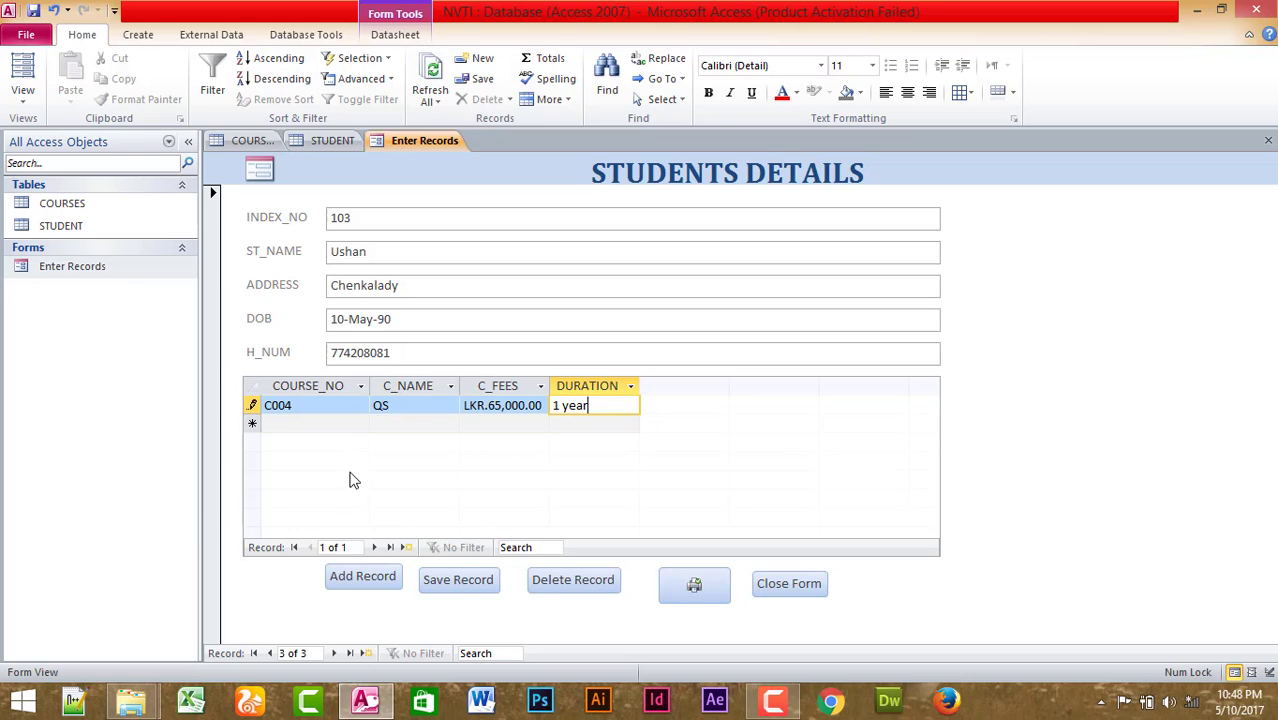
pyautogui.click(462, 583)
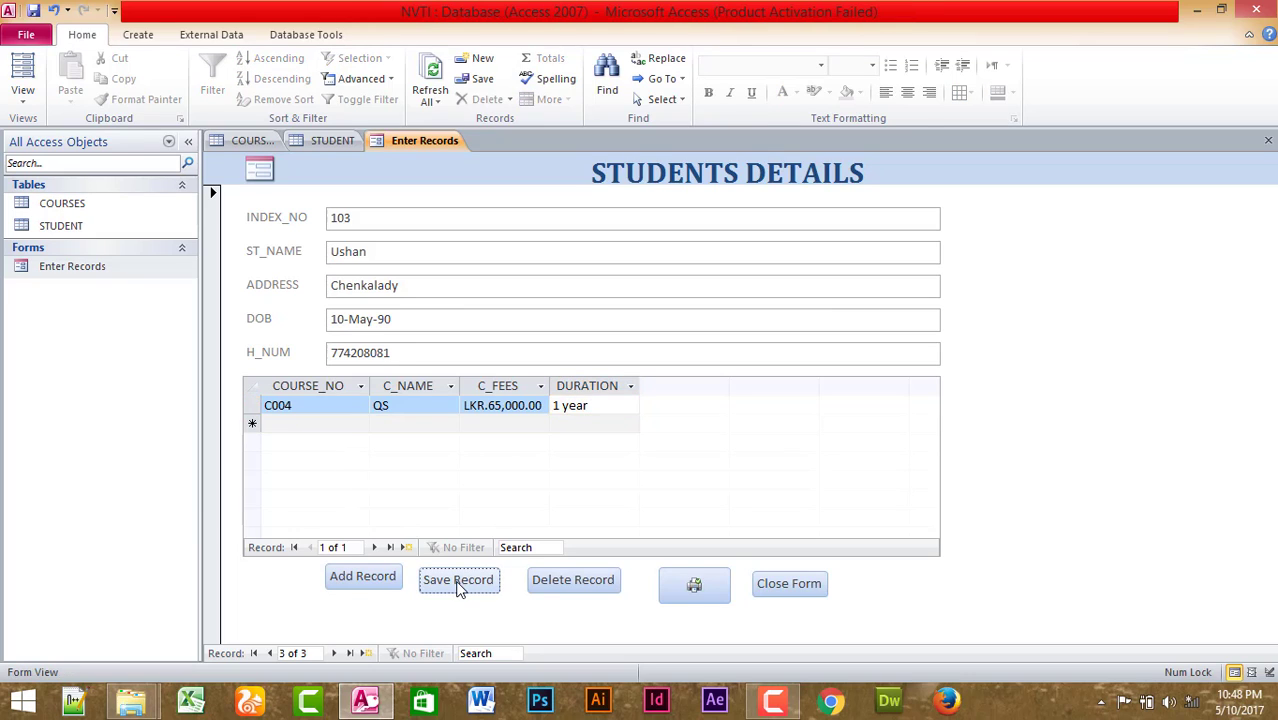
pyautogui.click(381, 591)
# - Enter index number 104 for the new student, dismissing the invalid-value warning
pyautogui.write('100')
pyautogui.press('BackSpace')
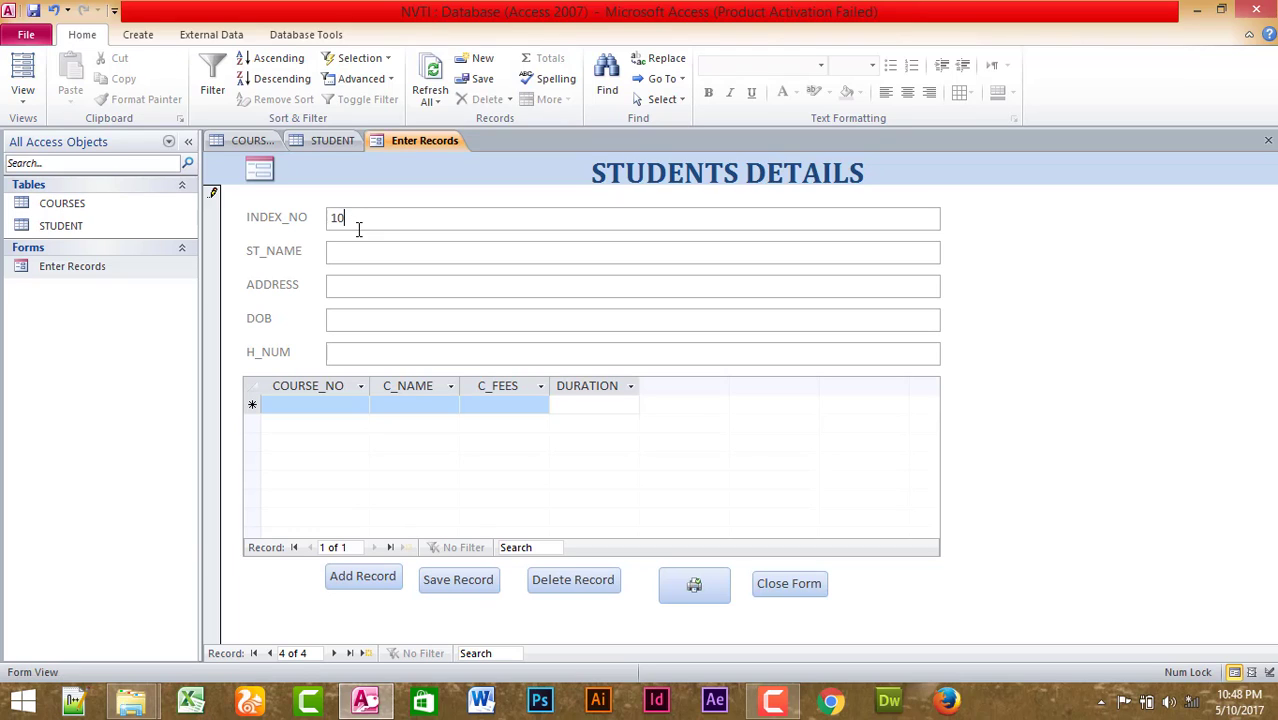
pyautogui.write('4')
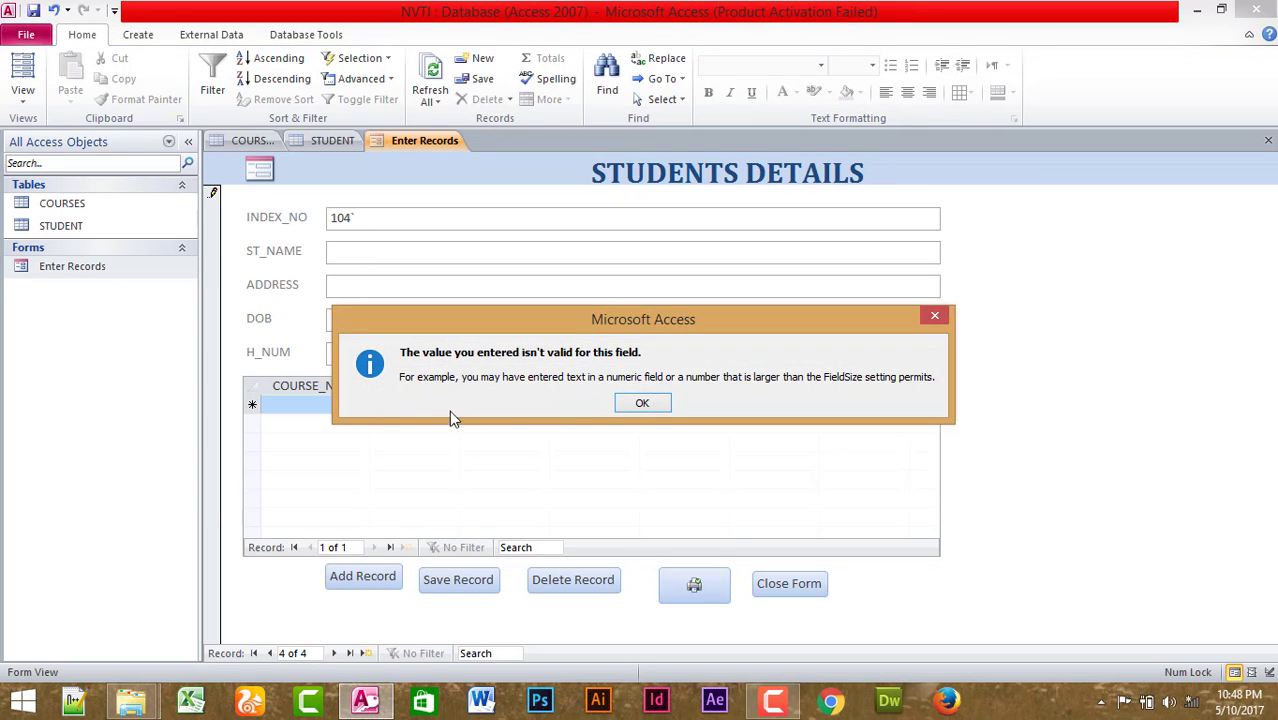
pyautogui.click(646, 403)
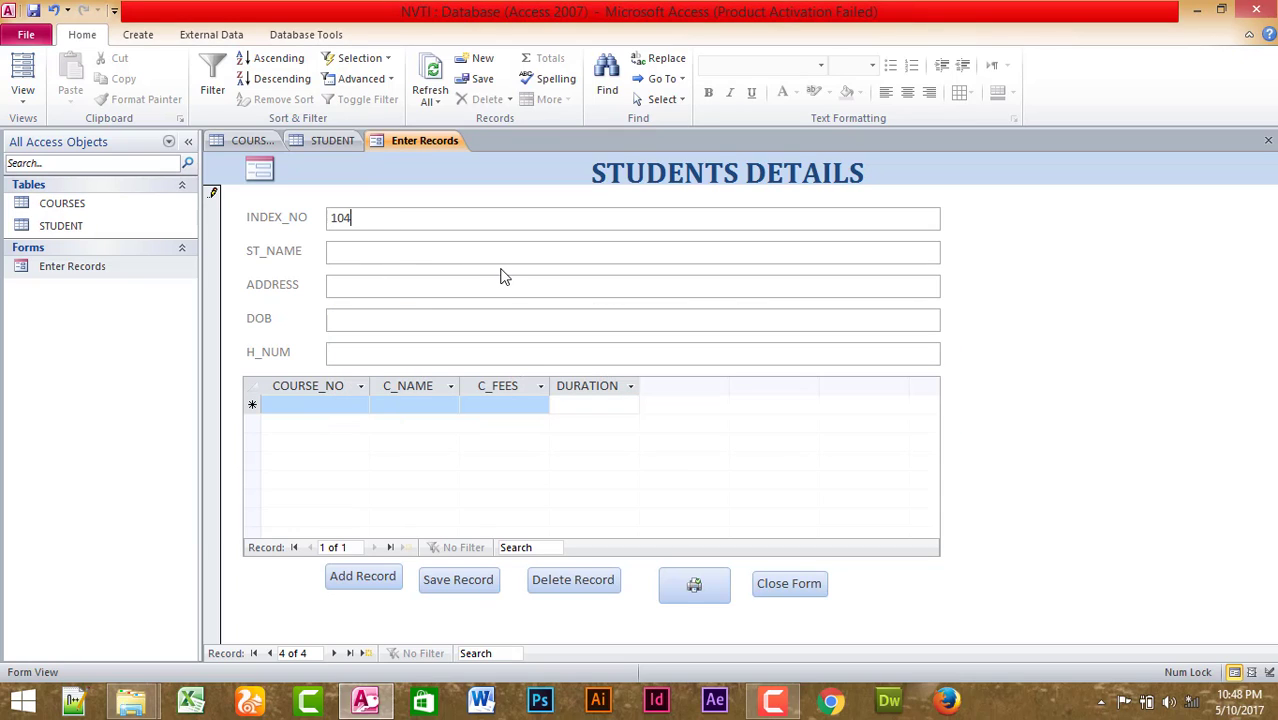
pyautogui.click(393, 253)
# - Enter student 104's name, address, birth date 1983-5-5 and phone number
pyautogui.write('Mathy')
pyautogui.press('Tab')
pyautogui.write('polanaru')
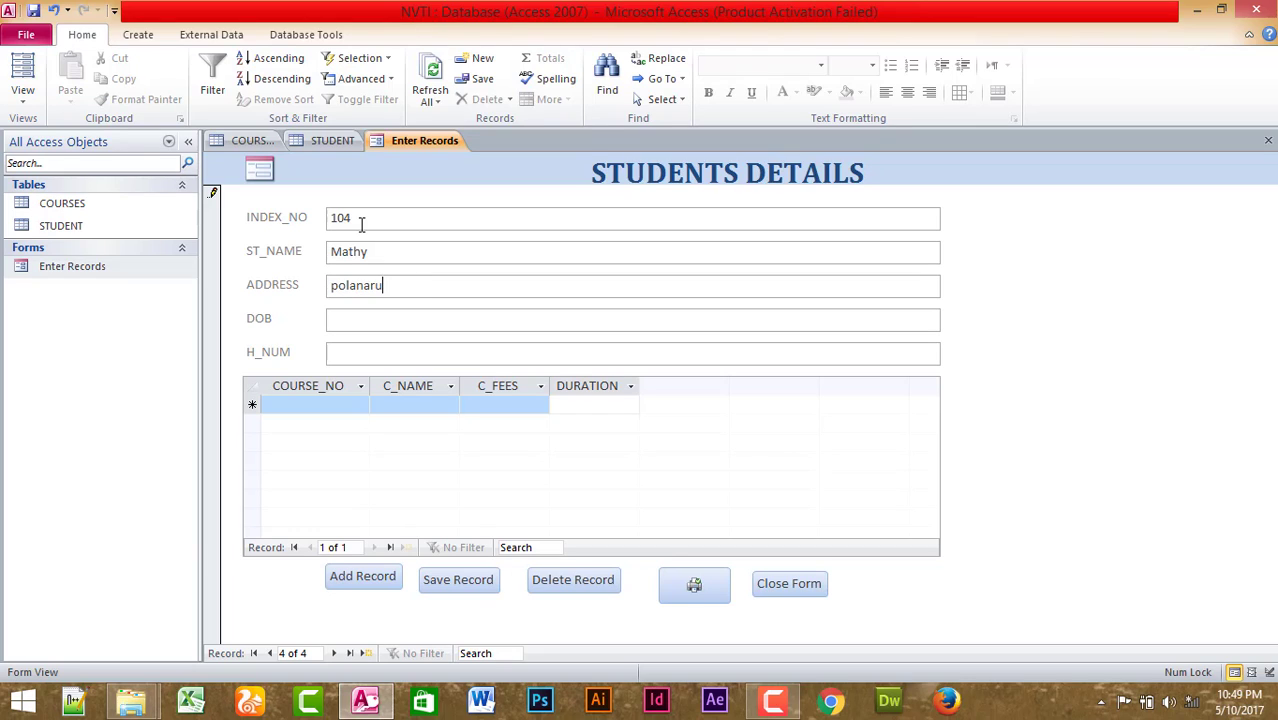
pyautogui.write('wa')
pyautogui.press('Tab')
pyautogui.write('1983-5-5')
pyautogui.press('Tab')
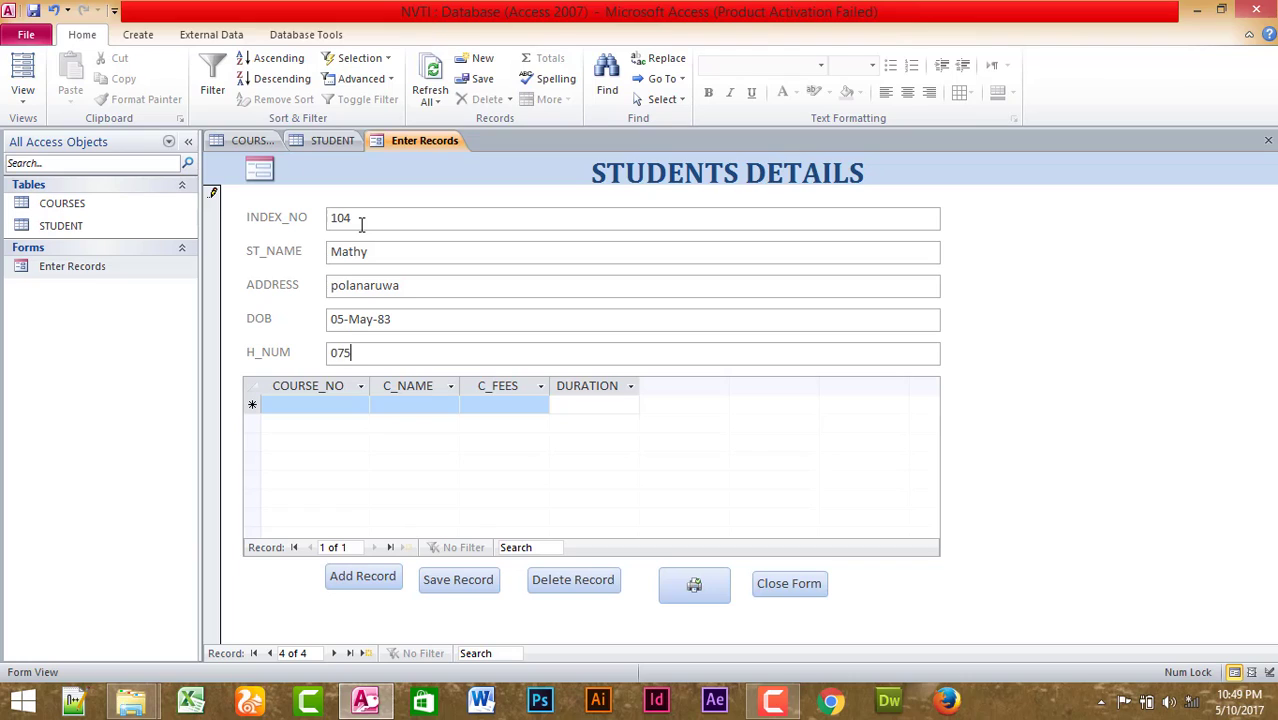
pyautogui.press('Tab')
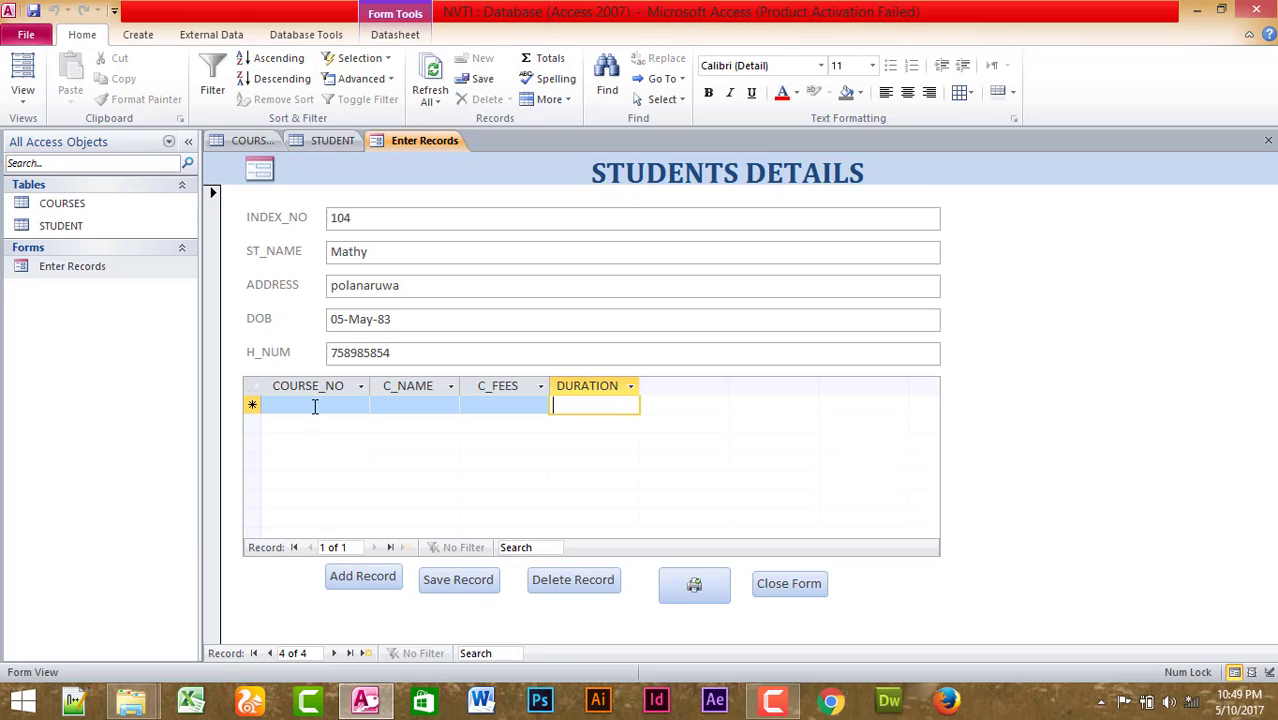
# - Add course row C005 MEP with fee 45000 lasting 2 years
pyautogui.click(315, 405)
pyautogui.write('005')
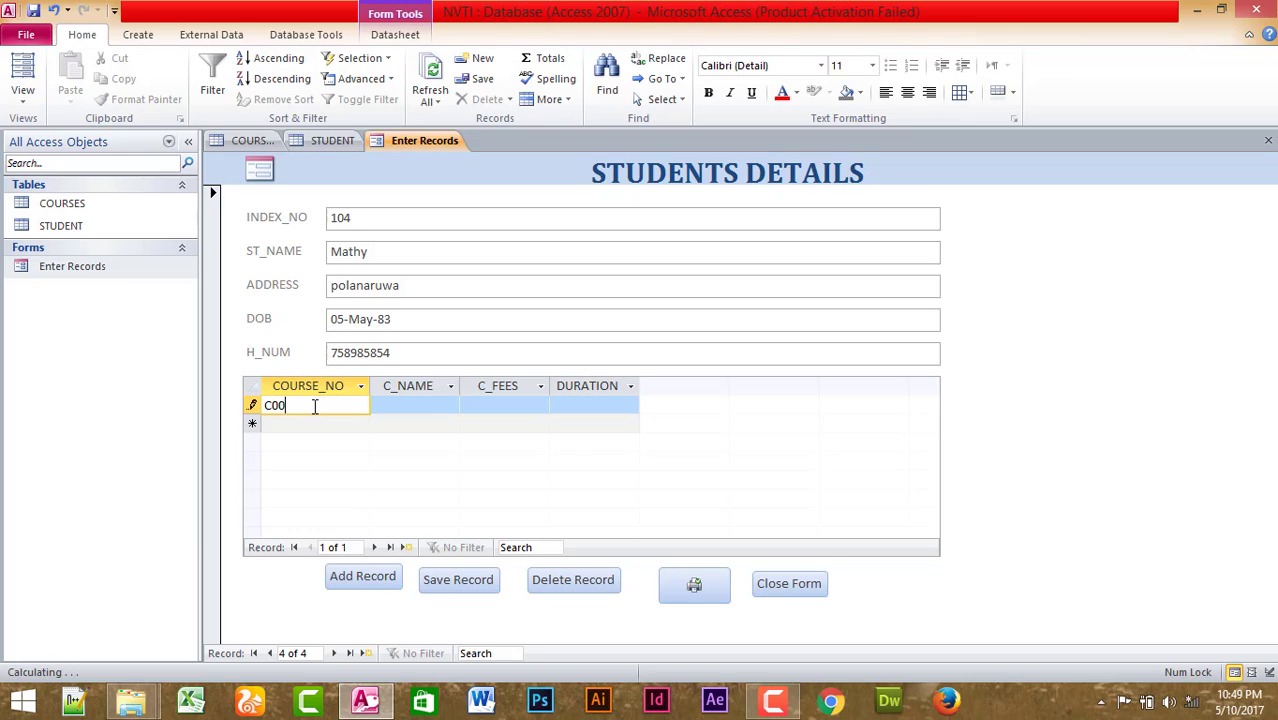
pyautogui.press('Tab')
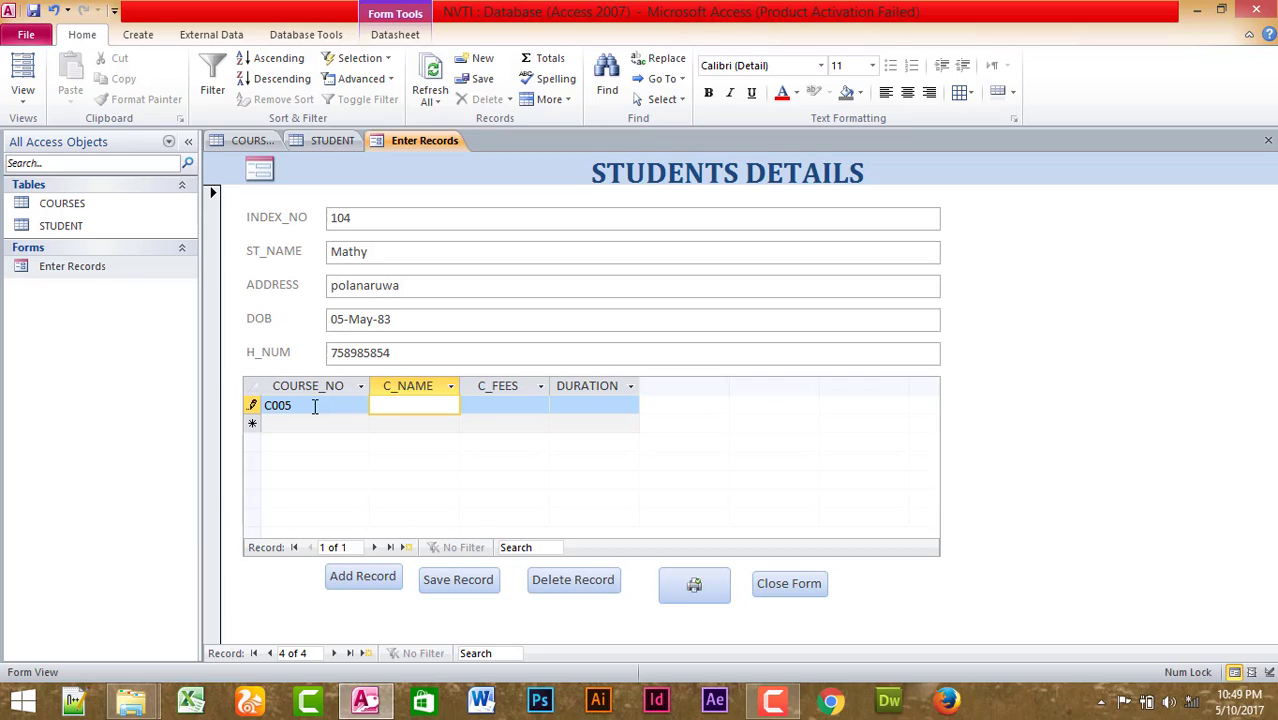
pyautogui.write('MEP')
pyautogui.press('Tab')
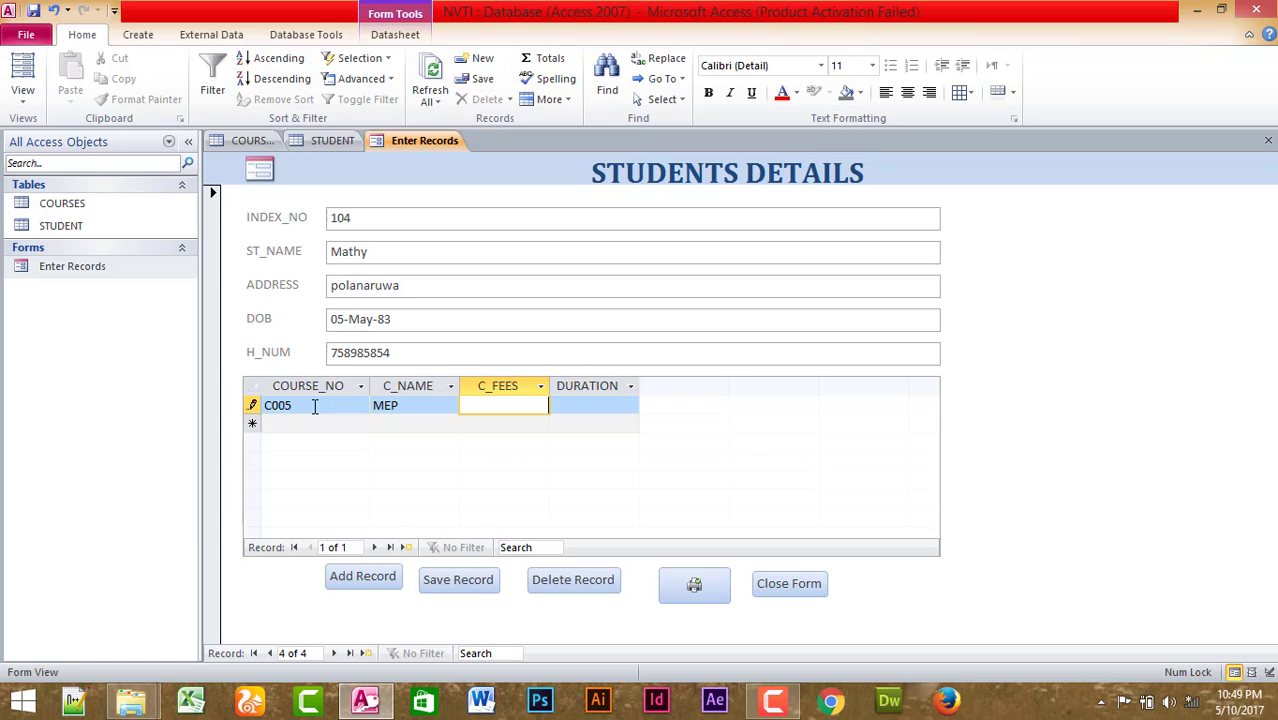
pyautogui.write('45000')
pyautogui.press('Tab')
pyautogui.write('2 years')
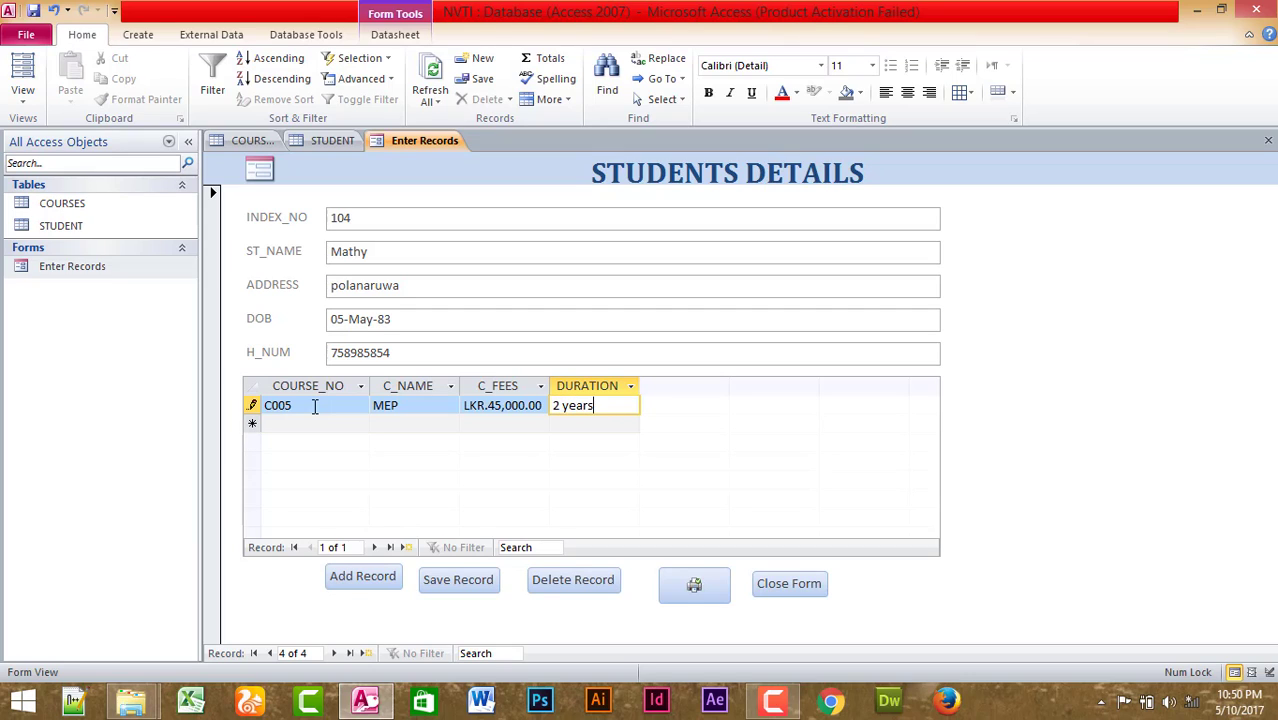
pyautogui.press('Tab')
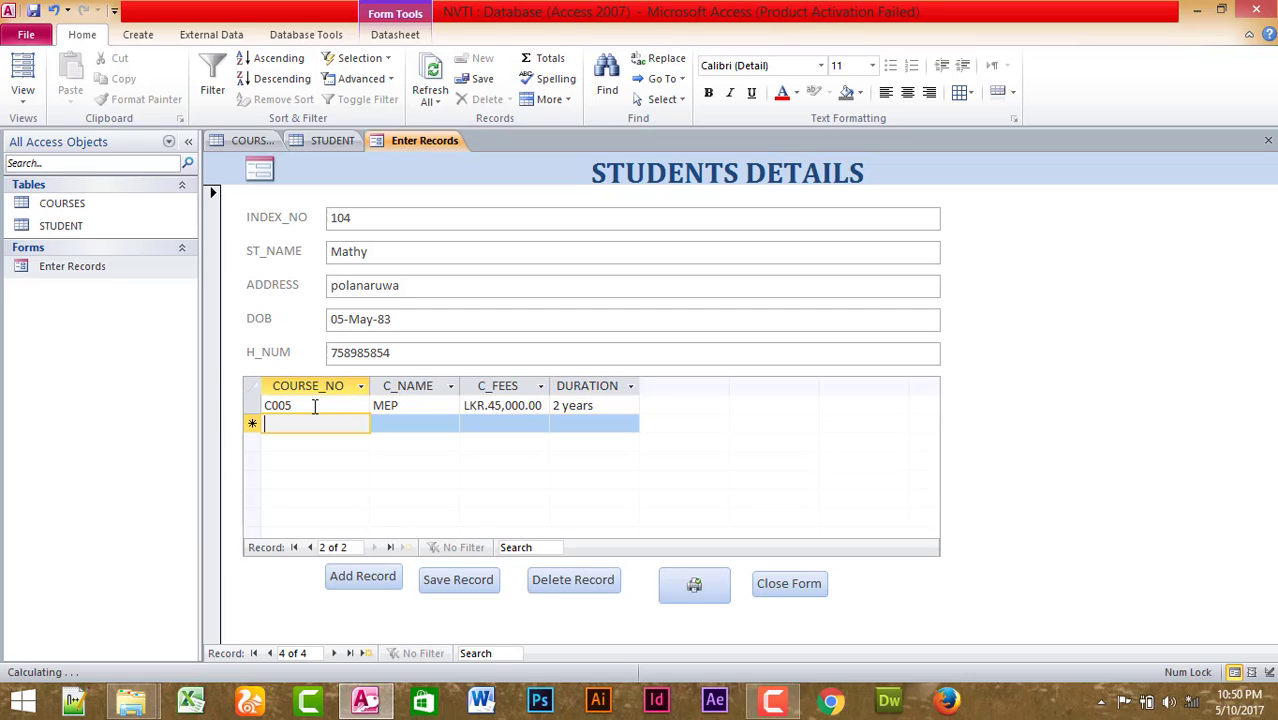
# - Add a second course row C006 Autocad with fee 85000 lasting 2 years
pyautogui.write('C006')
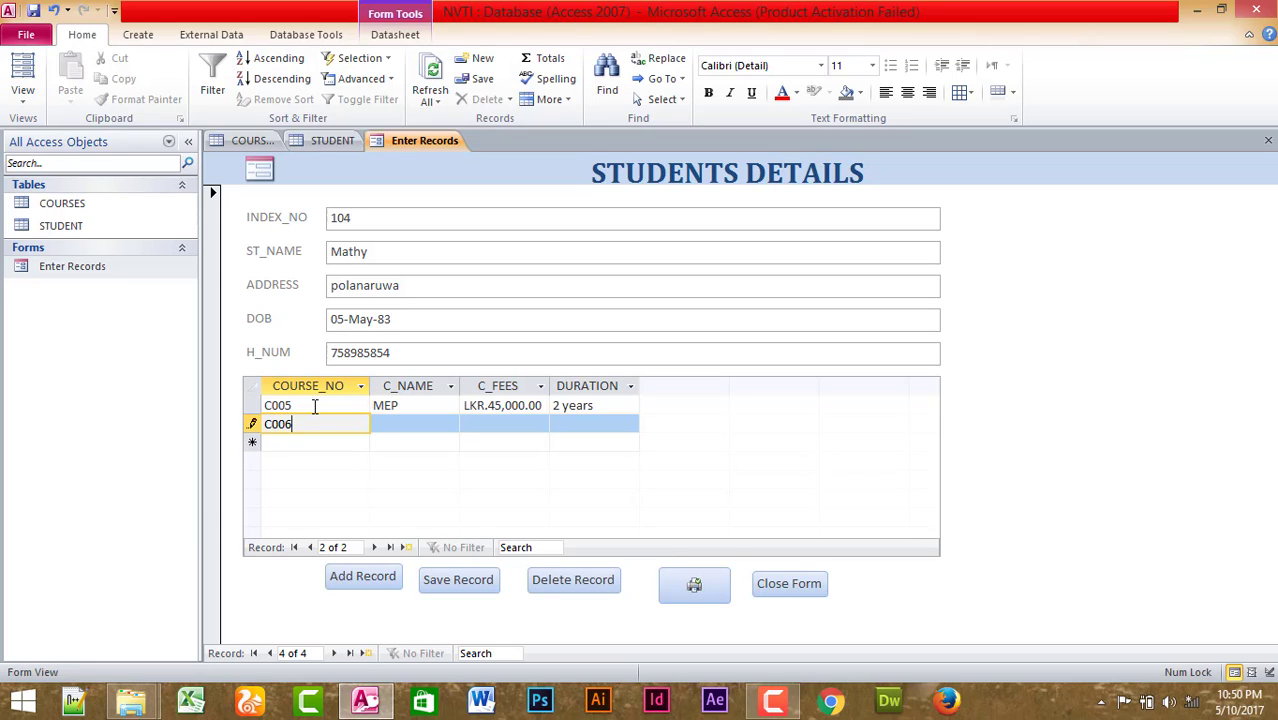
pyautogui.press('Tab')
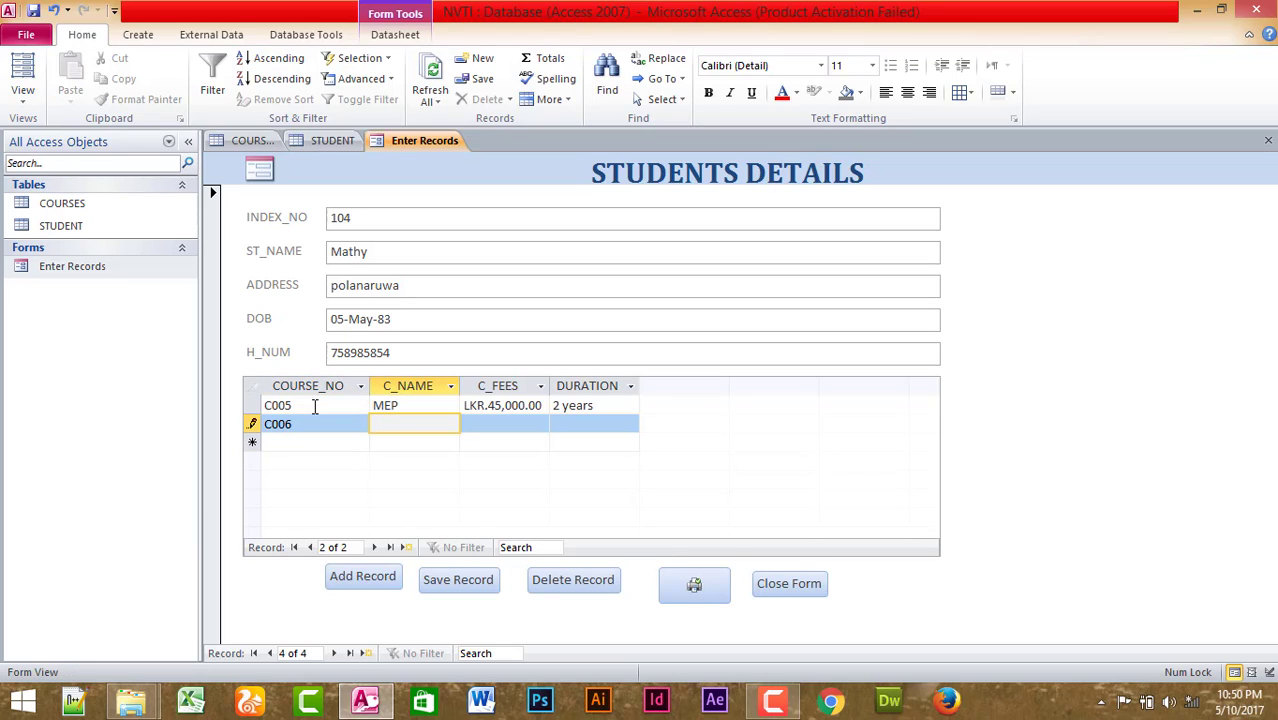
pyautogui.write('Autocad')
pyautogui.press('Tab')
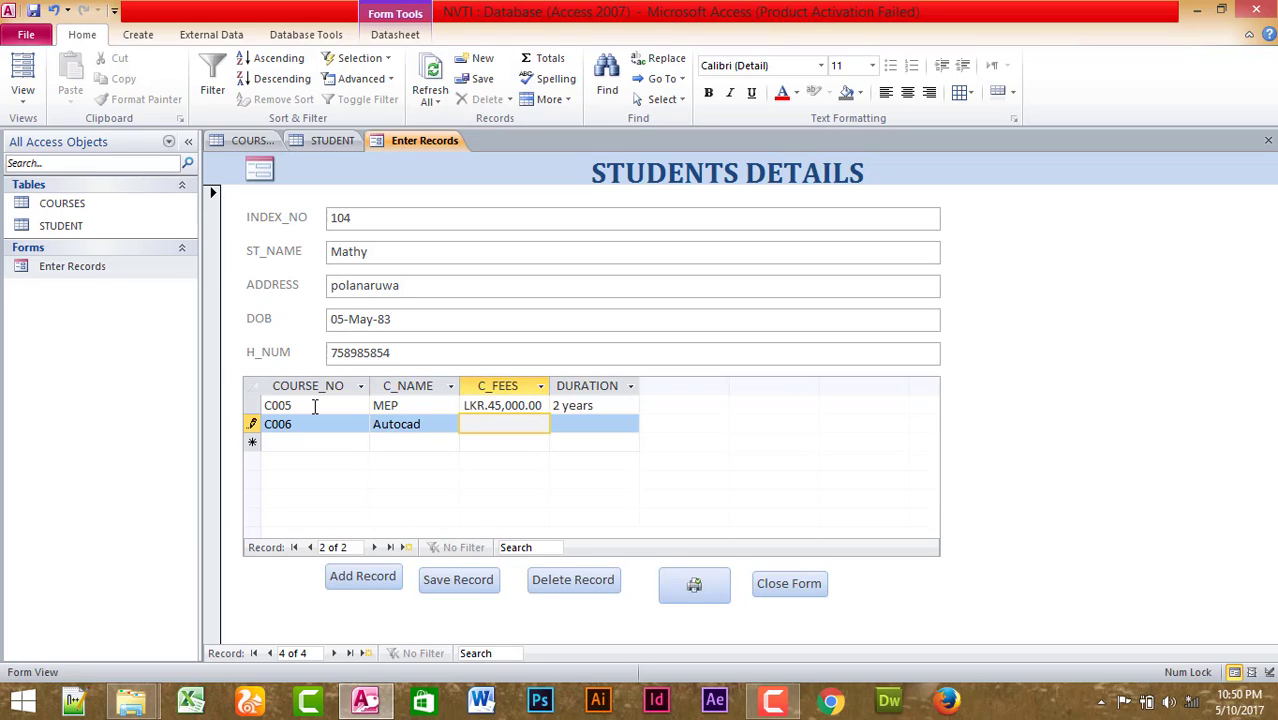
pyautogui.write('85000')
pyautogui.press('Tab')
pyautogui.write('2 yea')
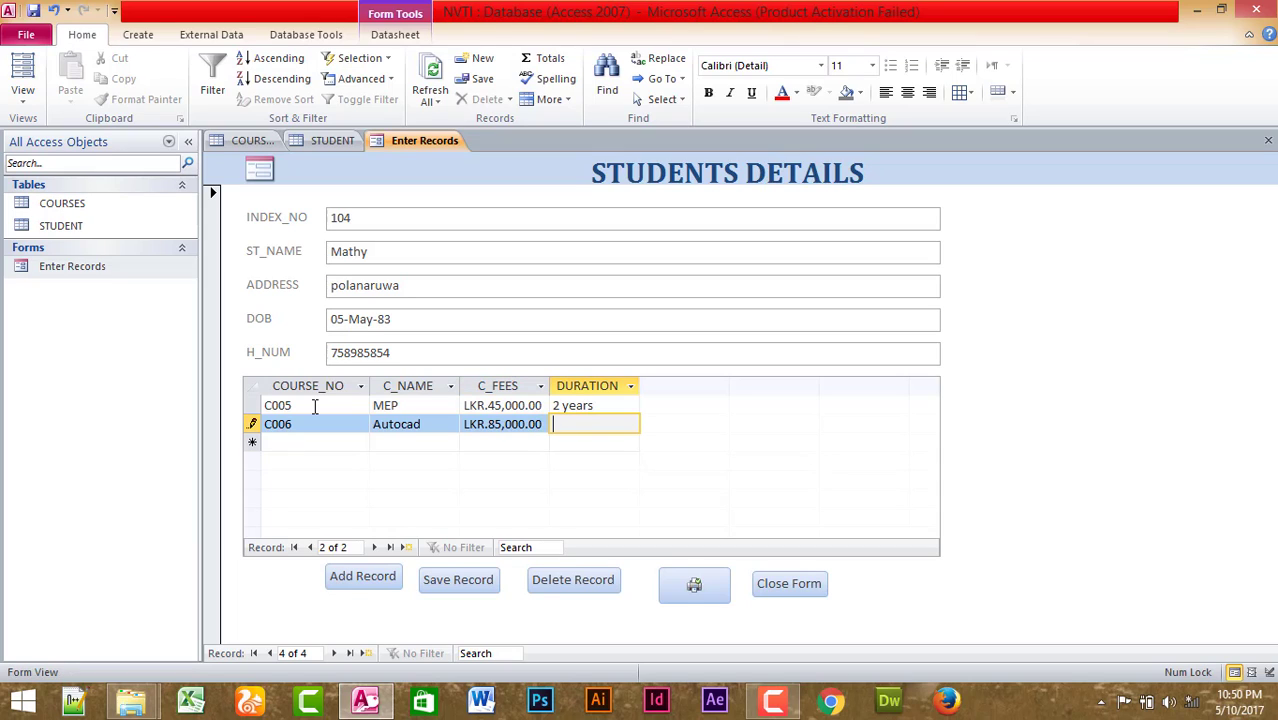
pyautogui.write('rs')
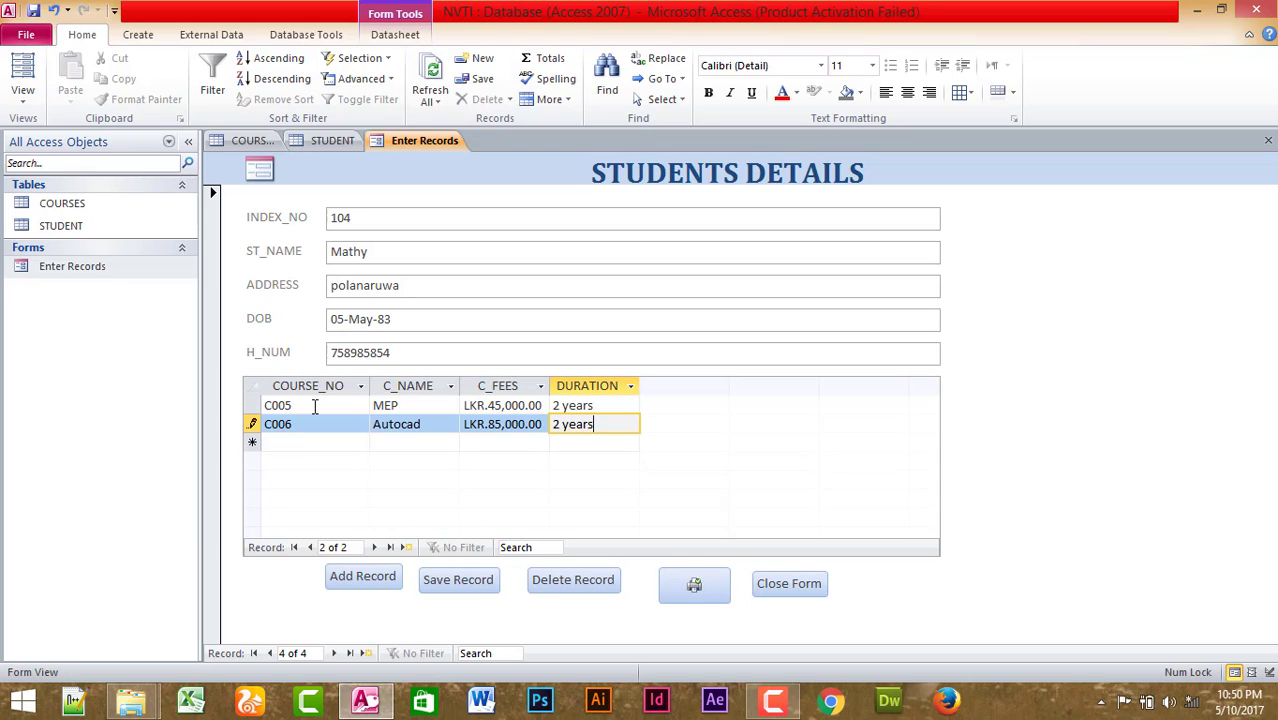
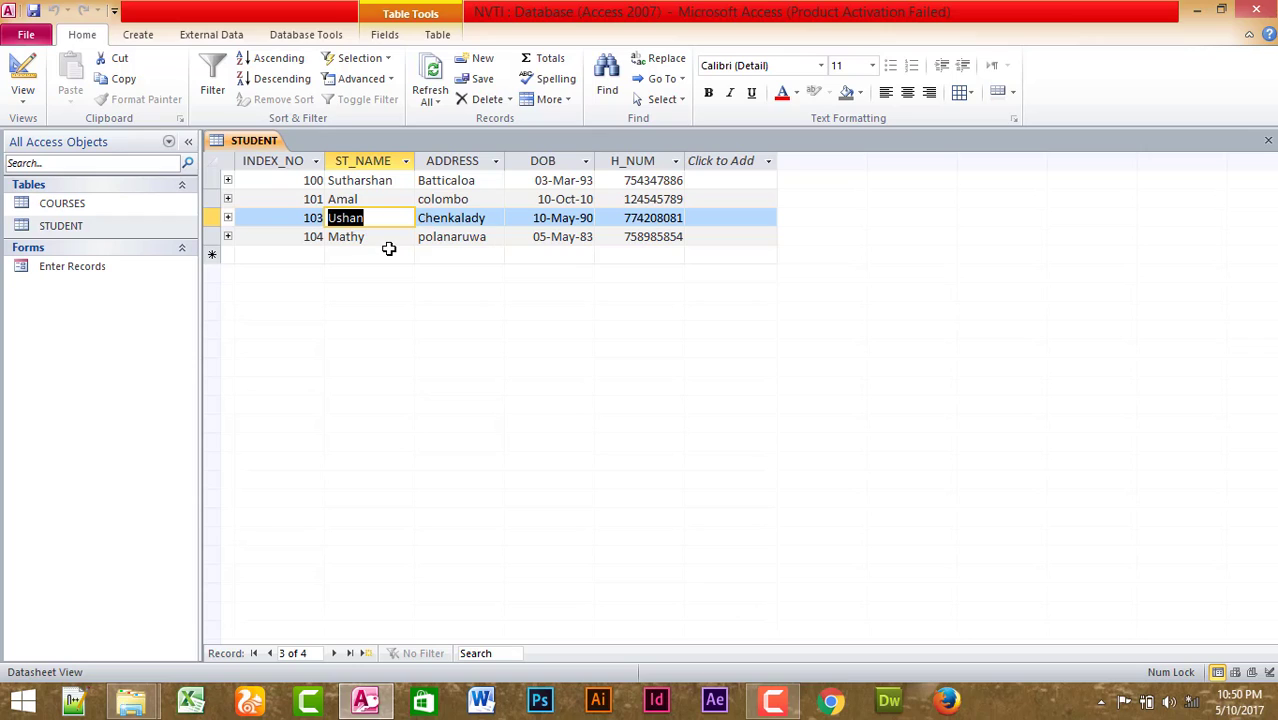
pyautogui.doubleClick(385, 237)
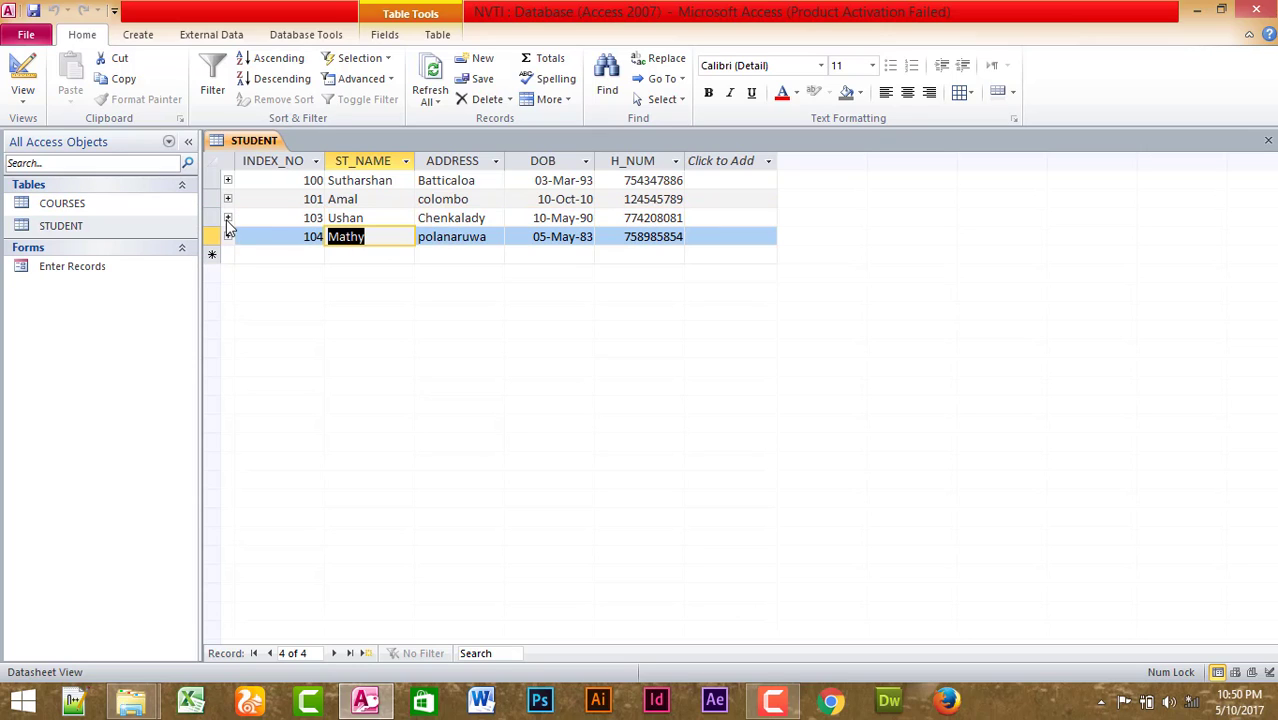
pyautogui.click(228, 218)
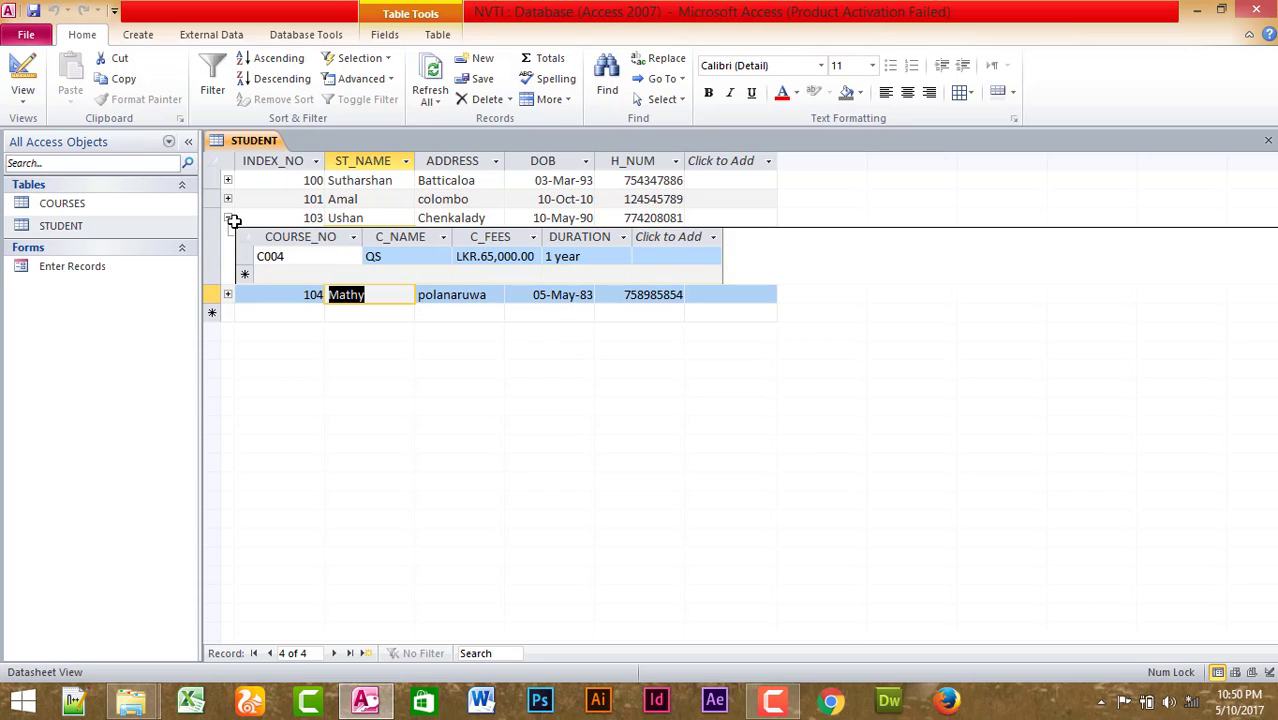
pyautogui.click(228, 218)
pyautogui.click(228, 237)
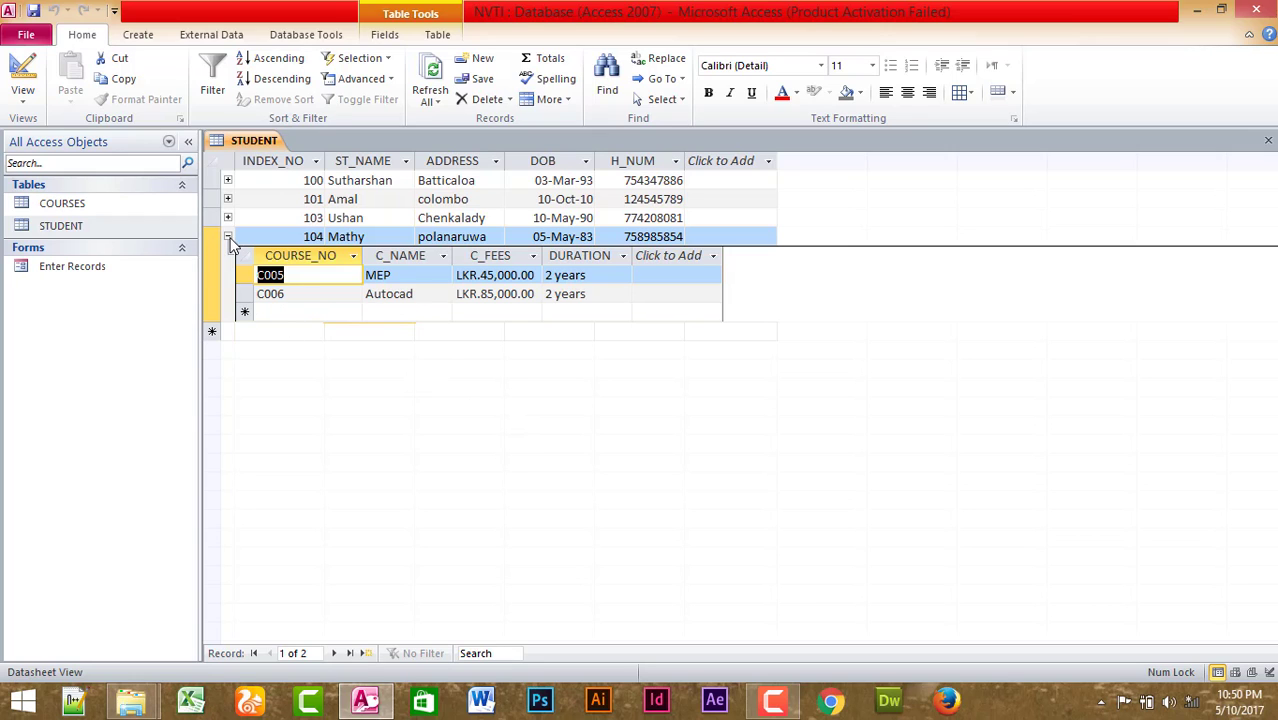
pyautogui.click(228, 238)
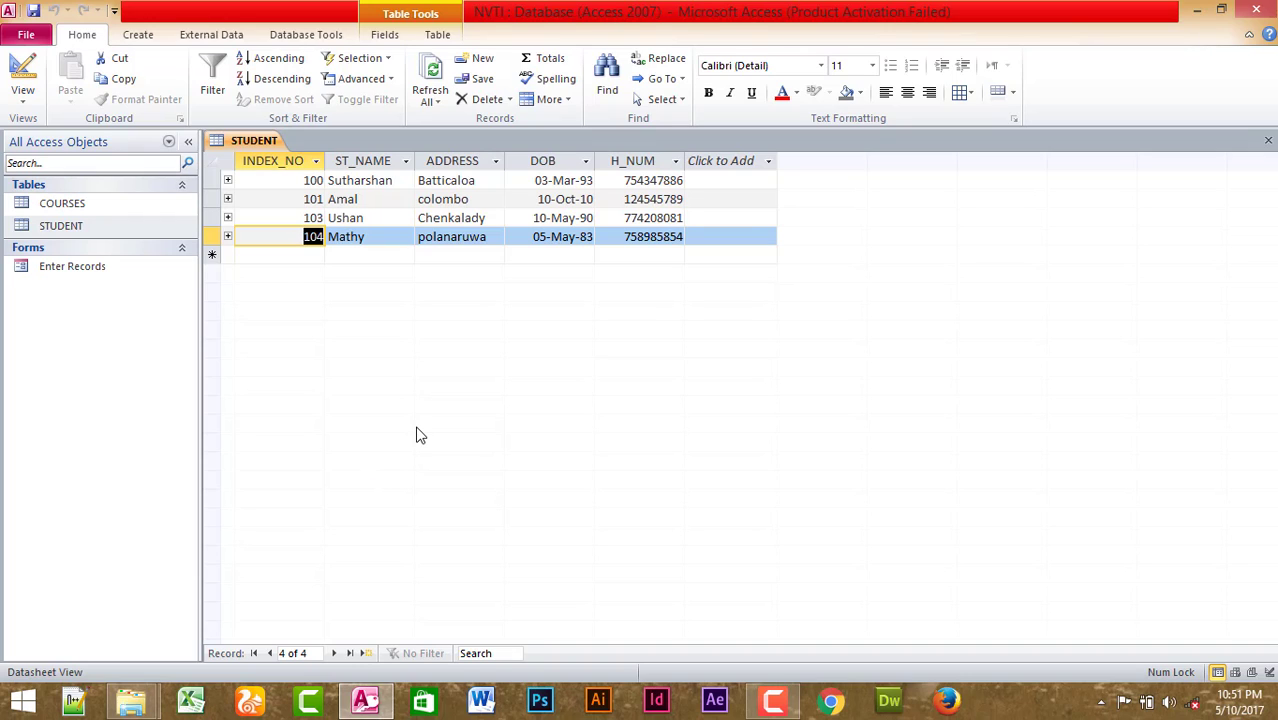
# - Bring up the COURSES and STUDENT tables, then close all open tables at once
pyautogui.doubleClick(75, 203)
pyautogui.doubleClick(74, 226)
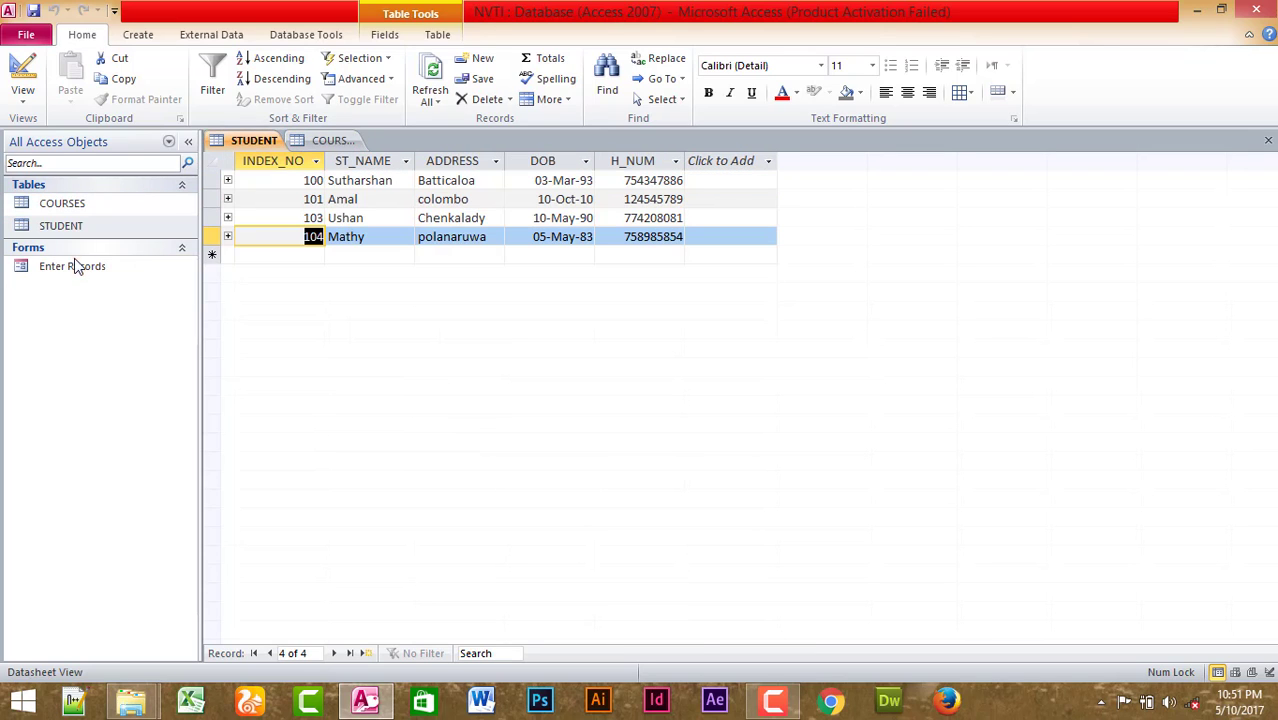
pyautogui.rightClick(270, 141)
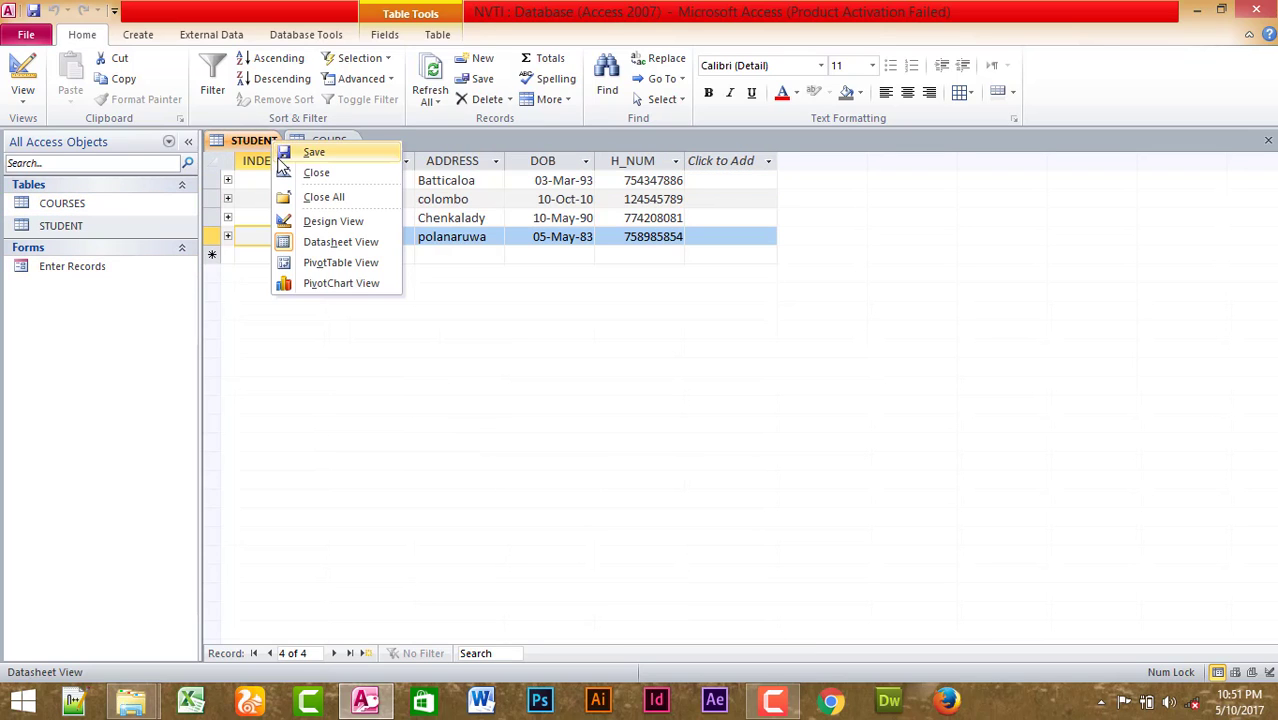
pyautogui.click(325, 198)
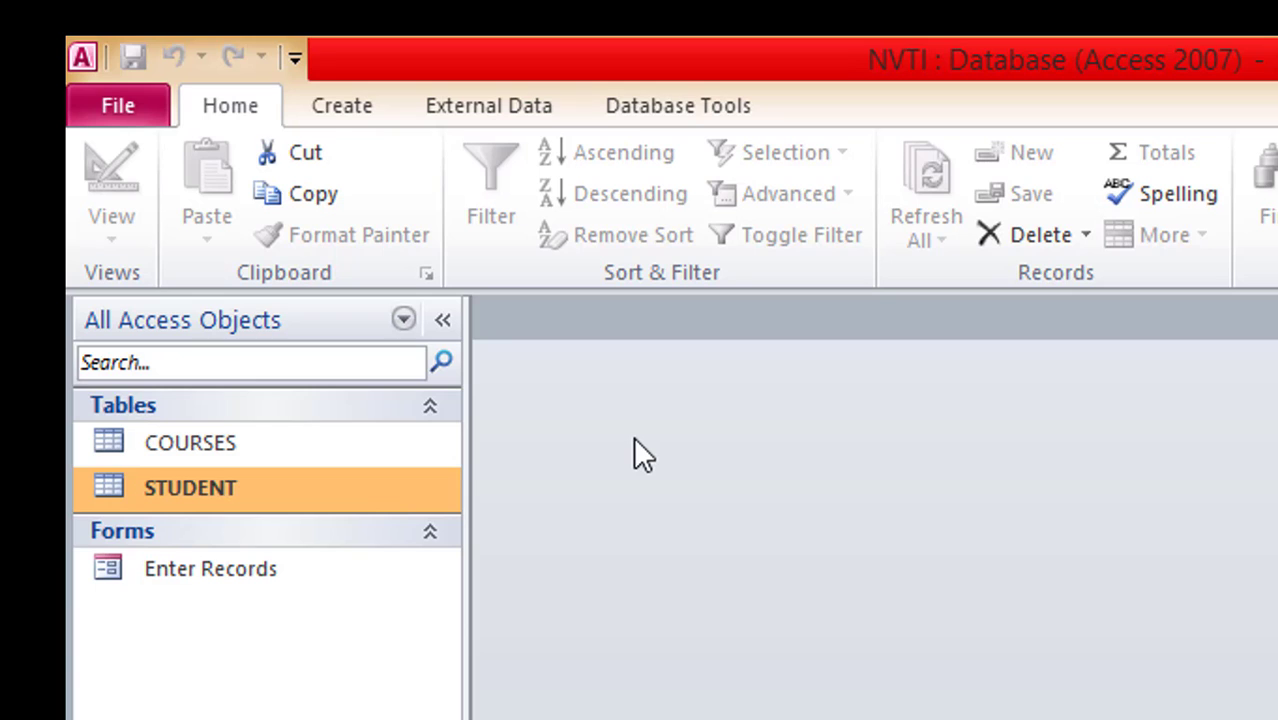
pyautogui.click(361, 114)
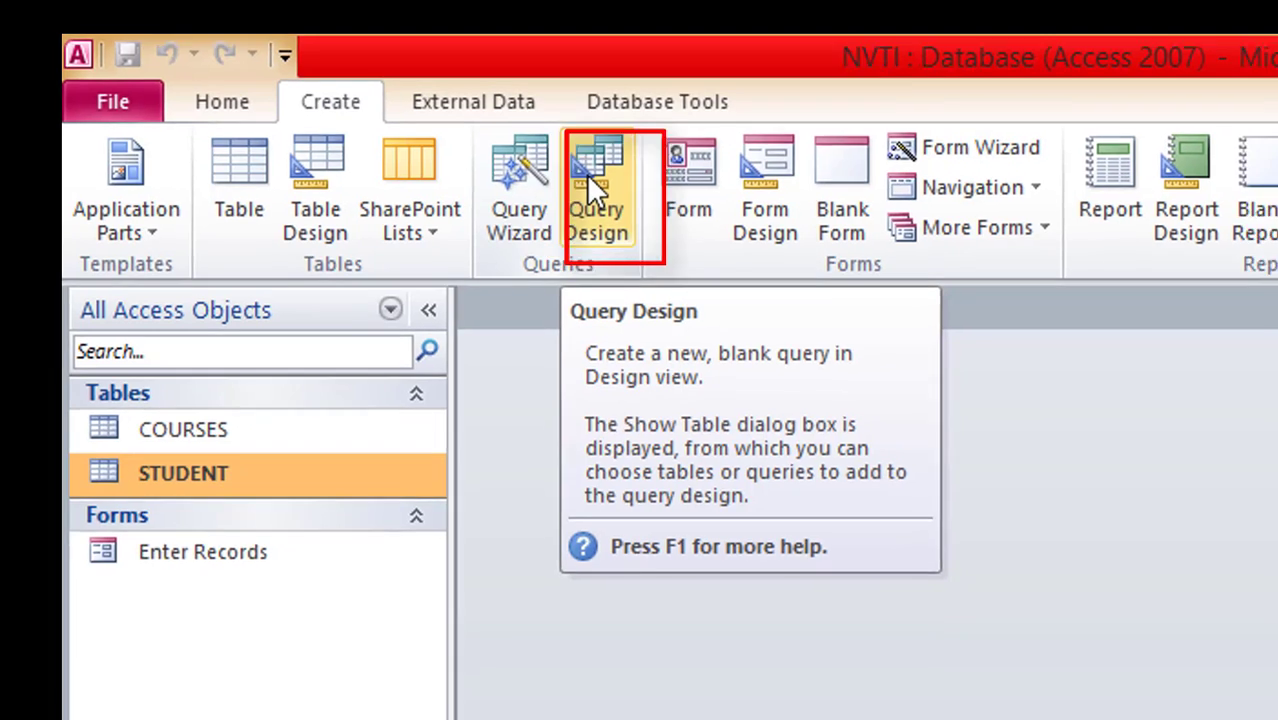
# - Start a new Query Design and browse Show Table's Tables, Queries and Both lists
pyautogui.click(607, 185)
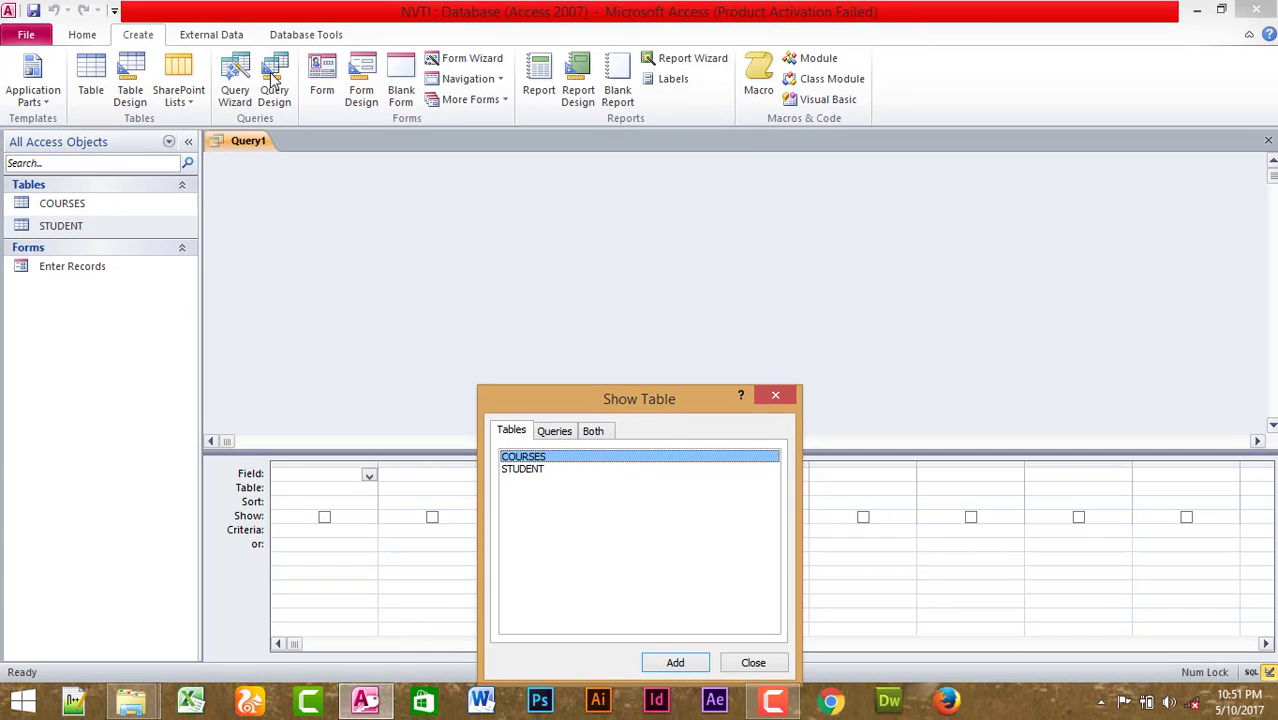
pyautogui.moveTo(659, 399); pyautogui.dragTo(1043, 134)
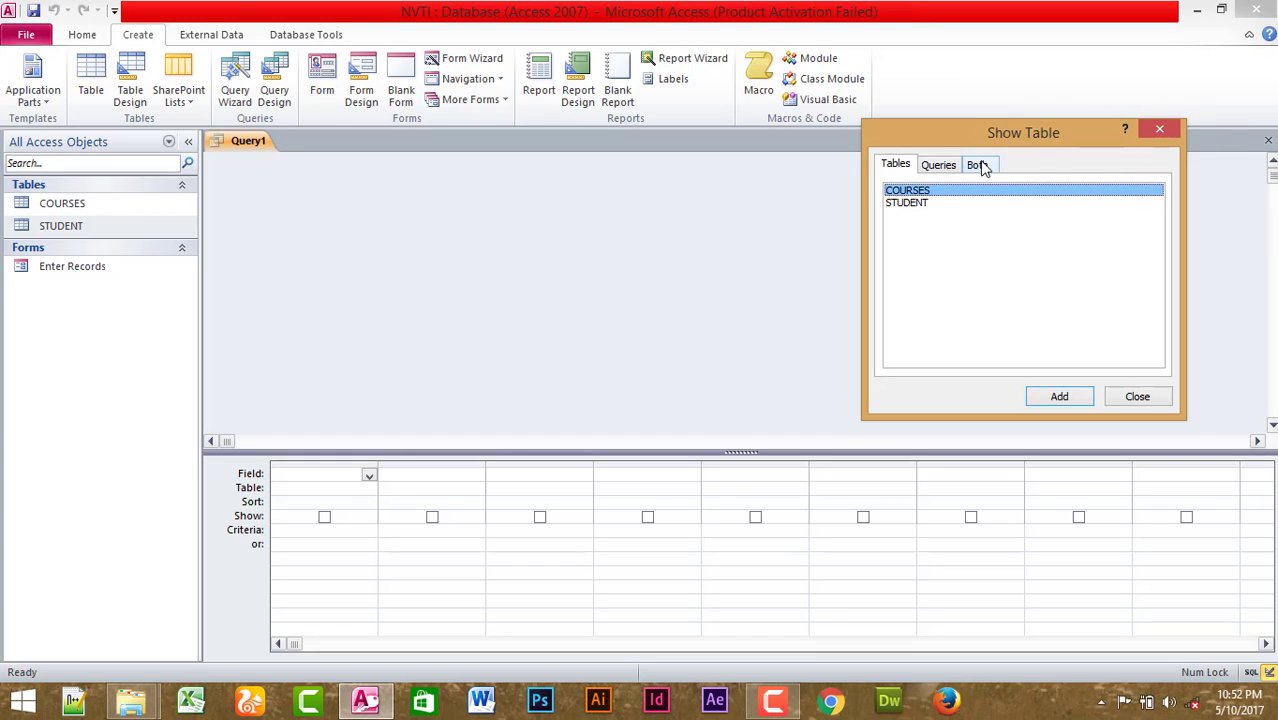
pyautogui.click(937, 170)
pyautogui.click(900, 168)
pyautogui.click(935, 168)
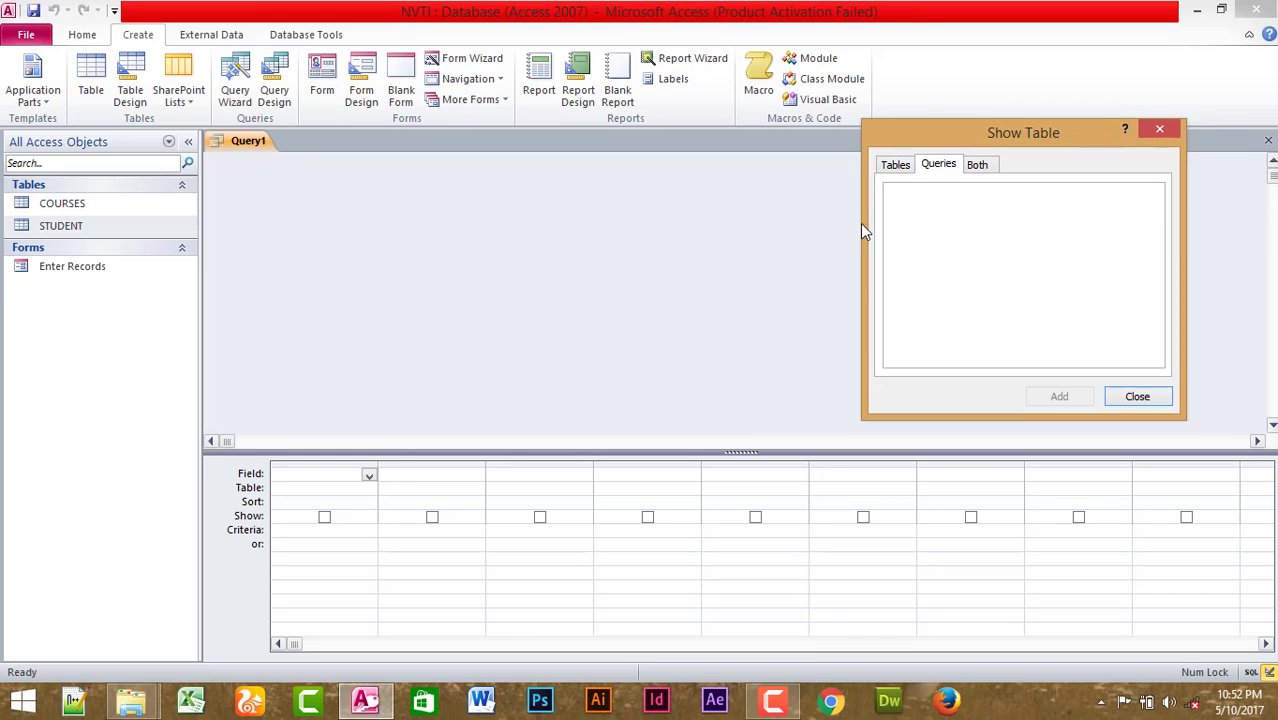
pyautogui.click(909, 169)
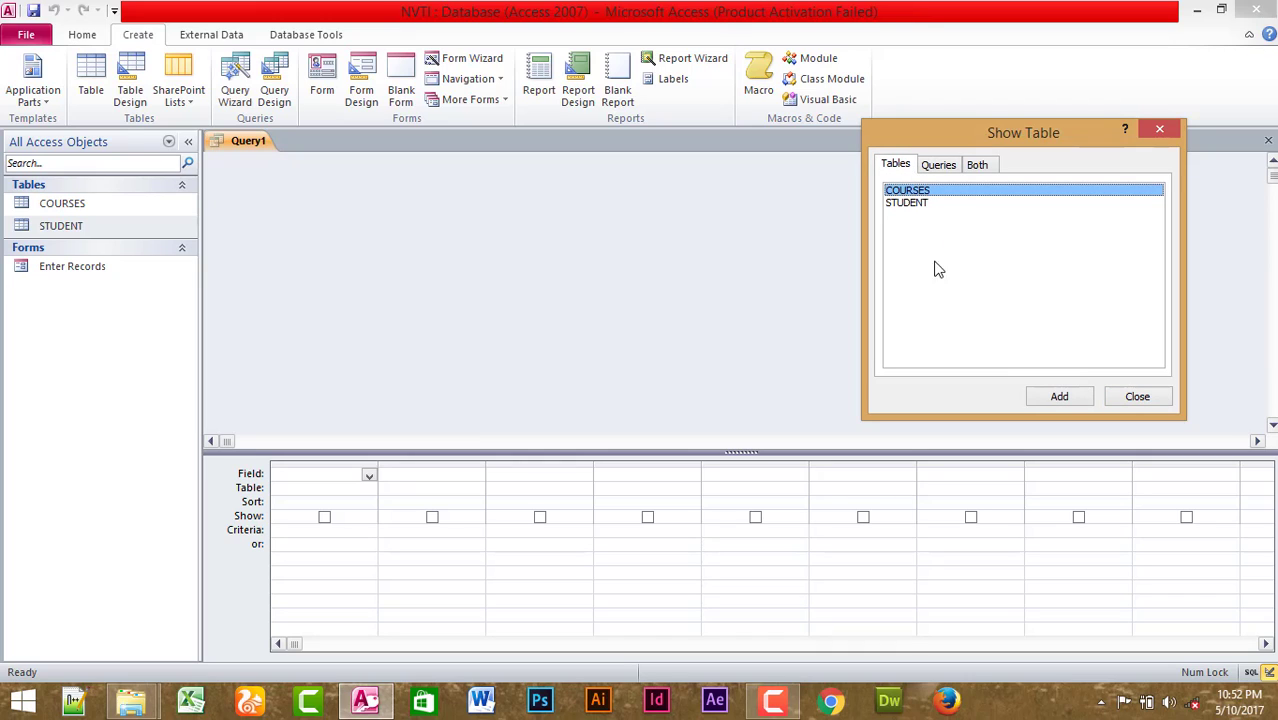
pyautogui.click(988, 166)
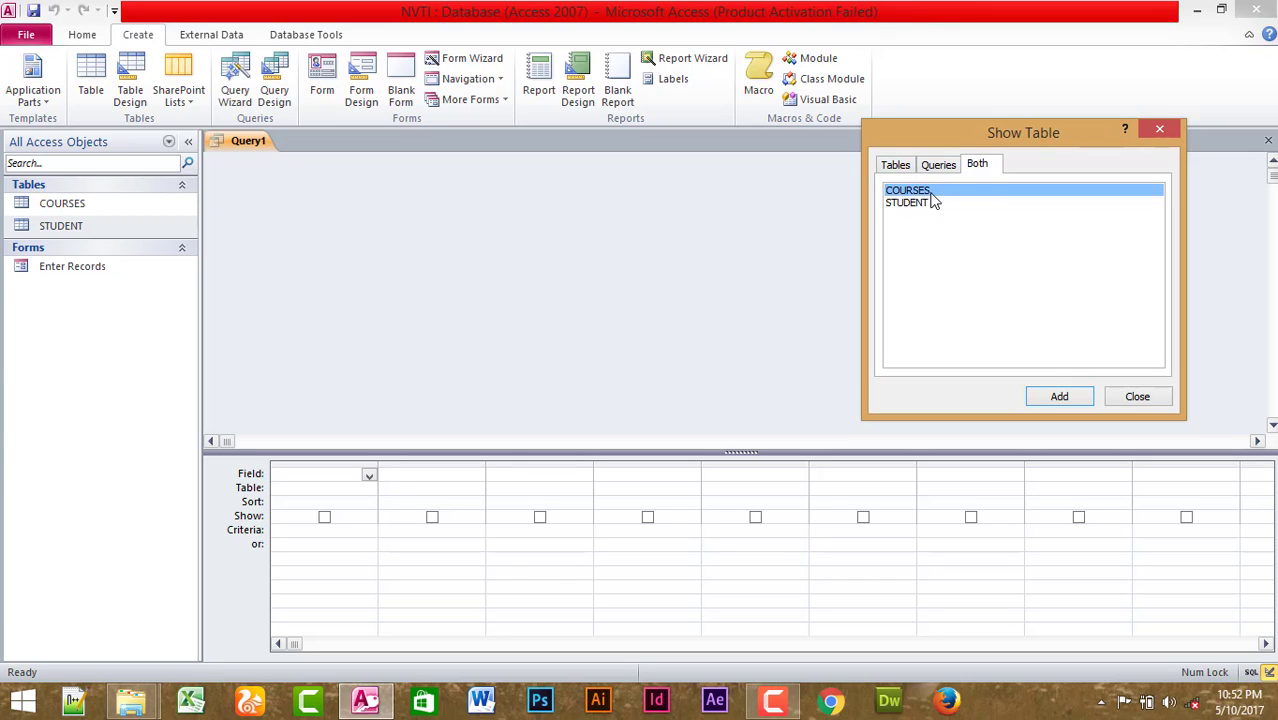
pyautogui.moveTo(1000, 136); pyautogui.dragTo(1038, 128)
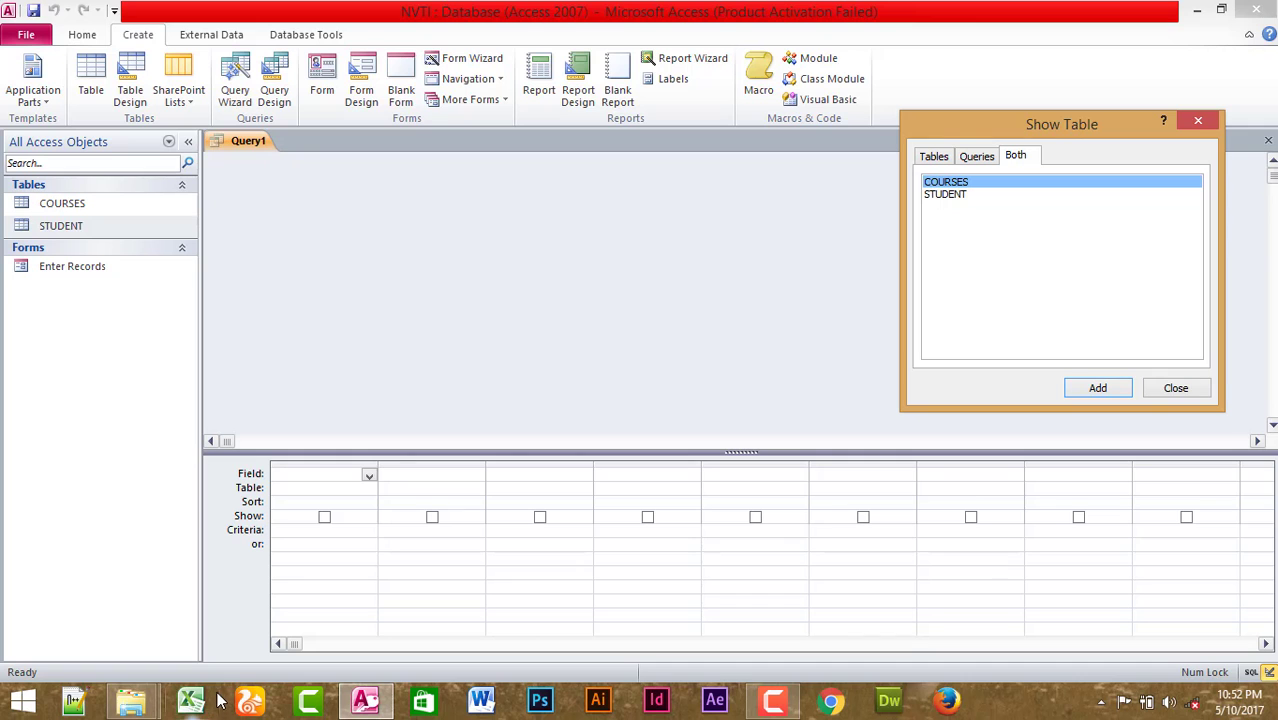
pyautogui.moveTo(131, 700)
# - Add the COURSES and STUDENT tables to the query and close Show Table
pyautogui.click(937, 157)
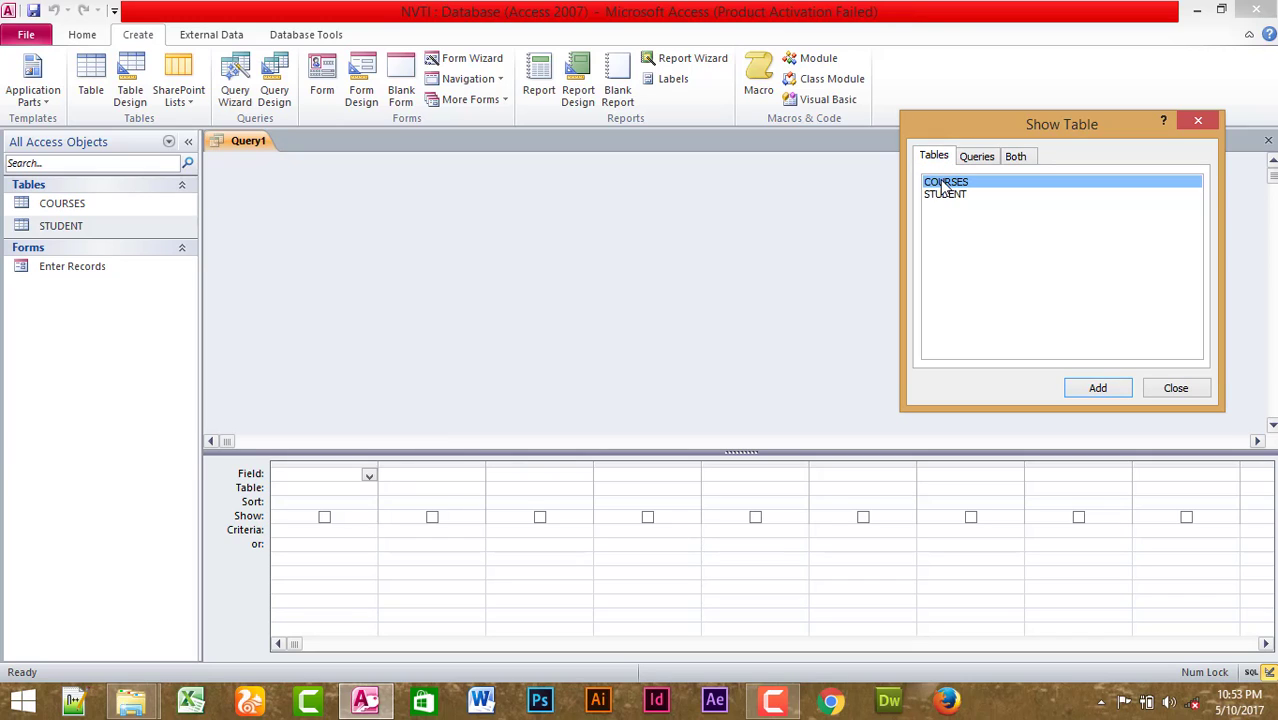
pyautogui.click(1082, 389)
pyautogui.click(950, 196)
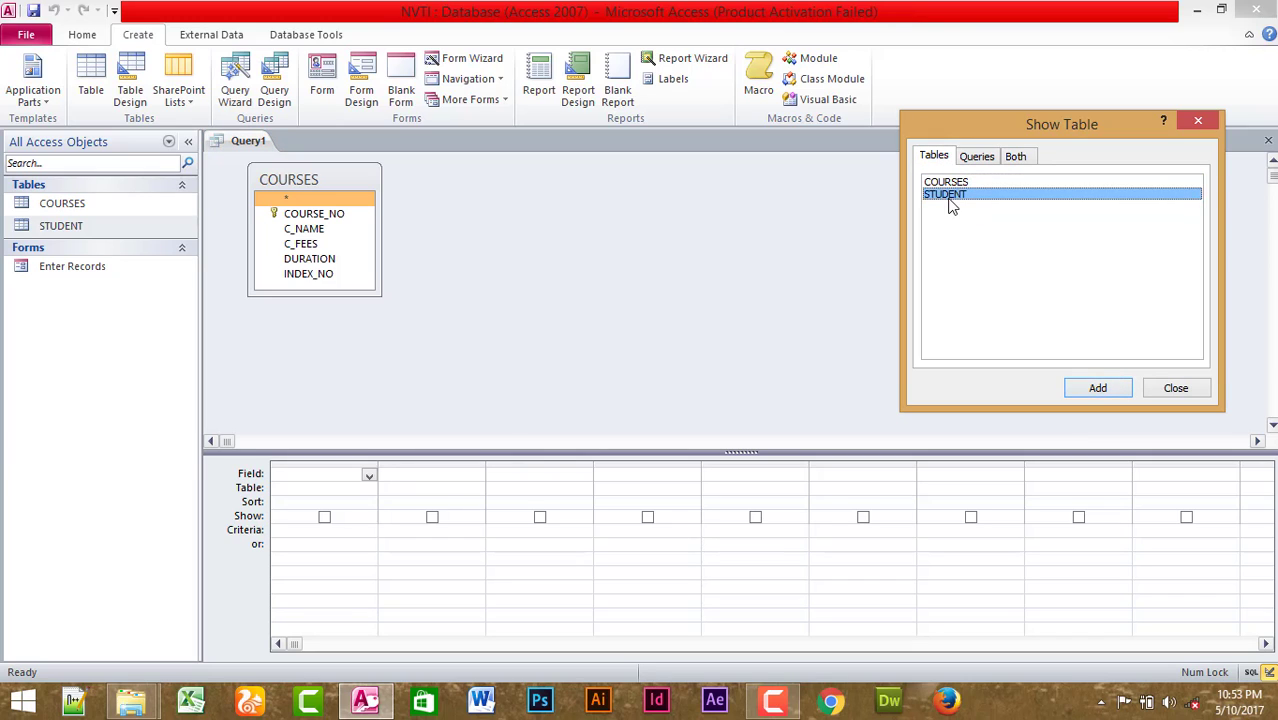
pyautogui.click(1104, 390)
pyautogui.click(1176, 389)
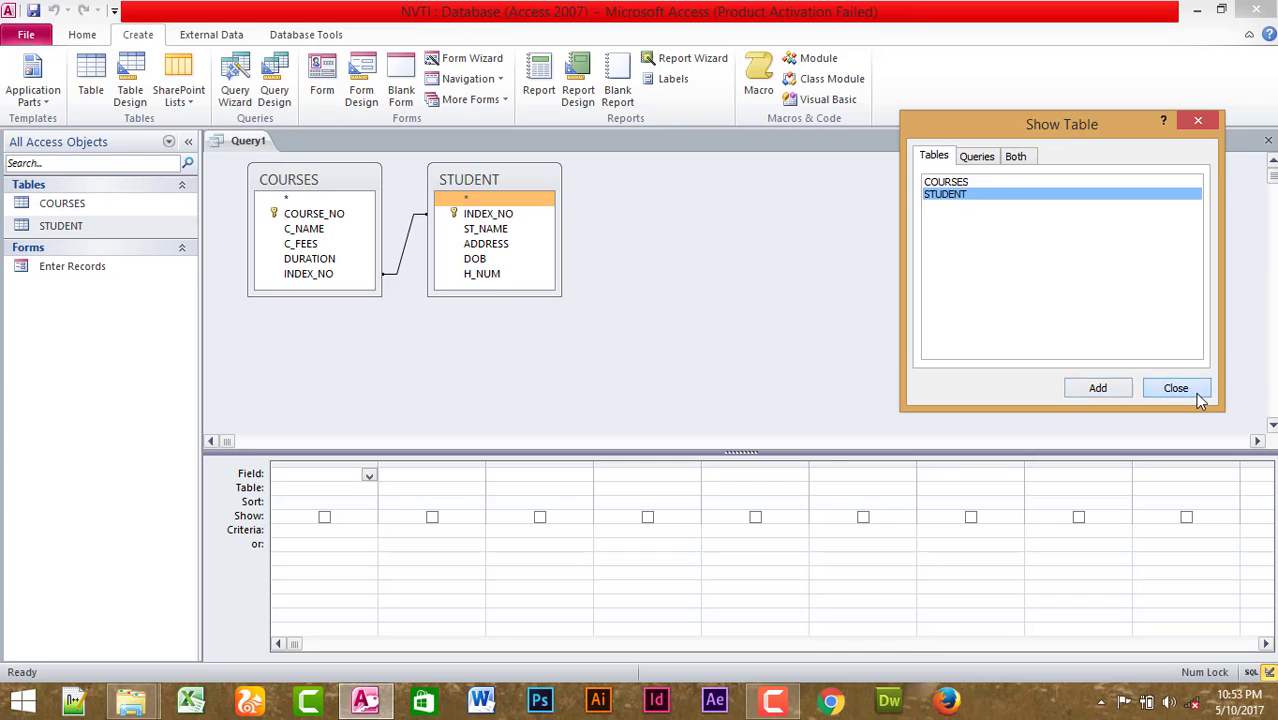
# - Move the STUDENT table box up to sit level with COURSES
pyautogui.moveTo(544, 193); pyautogui.dragTo(824, 291)
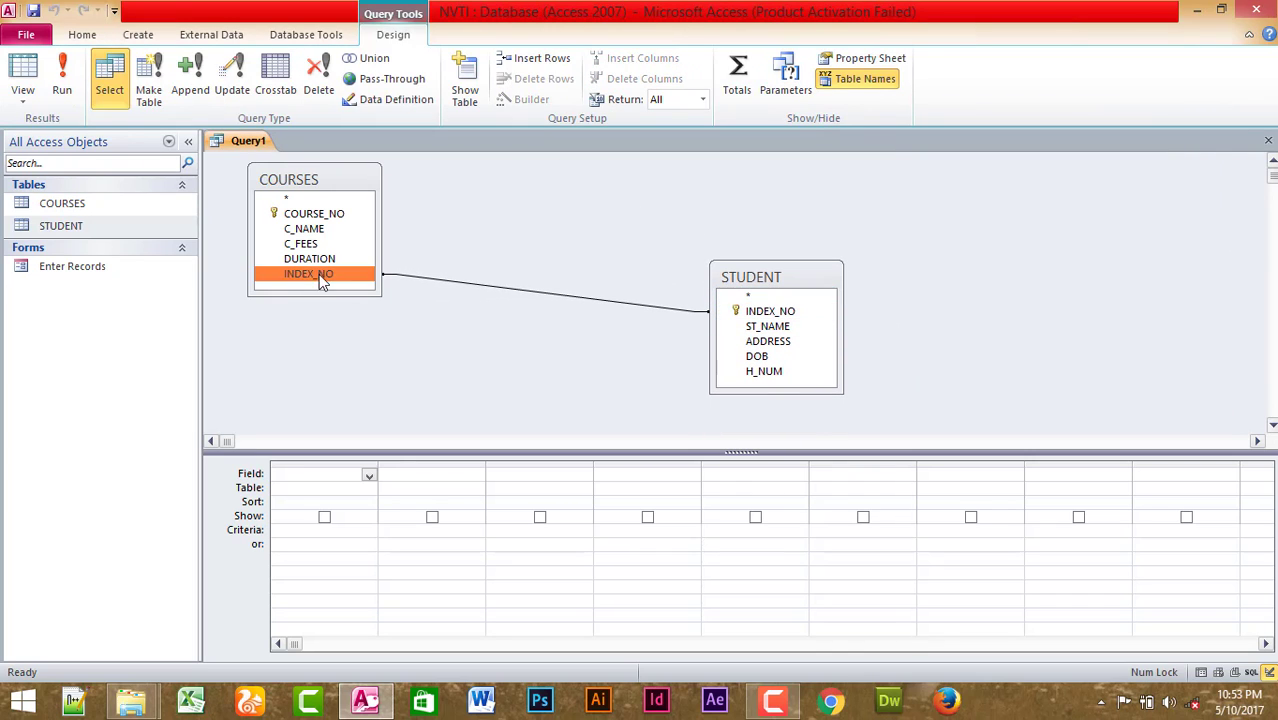
pyautogui.moveTo(796, 275); pyautogui.dragTo(751, 193)
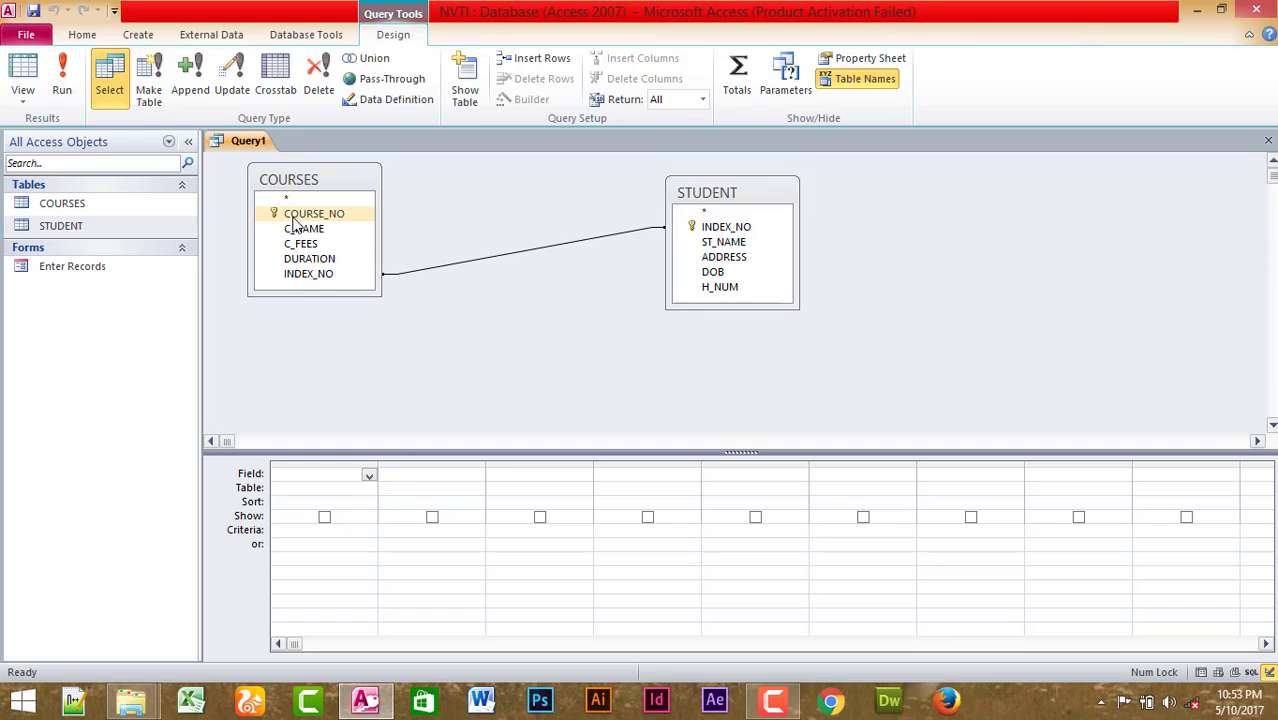
pyautogui.click(300, 478)
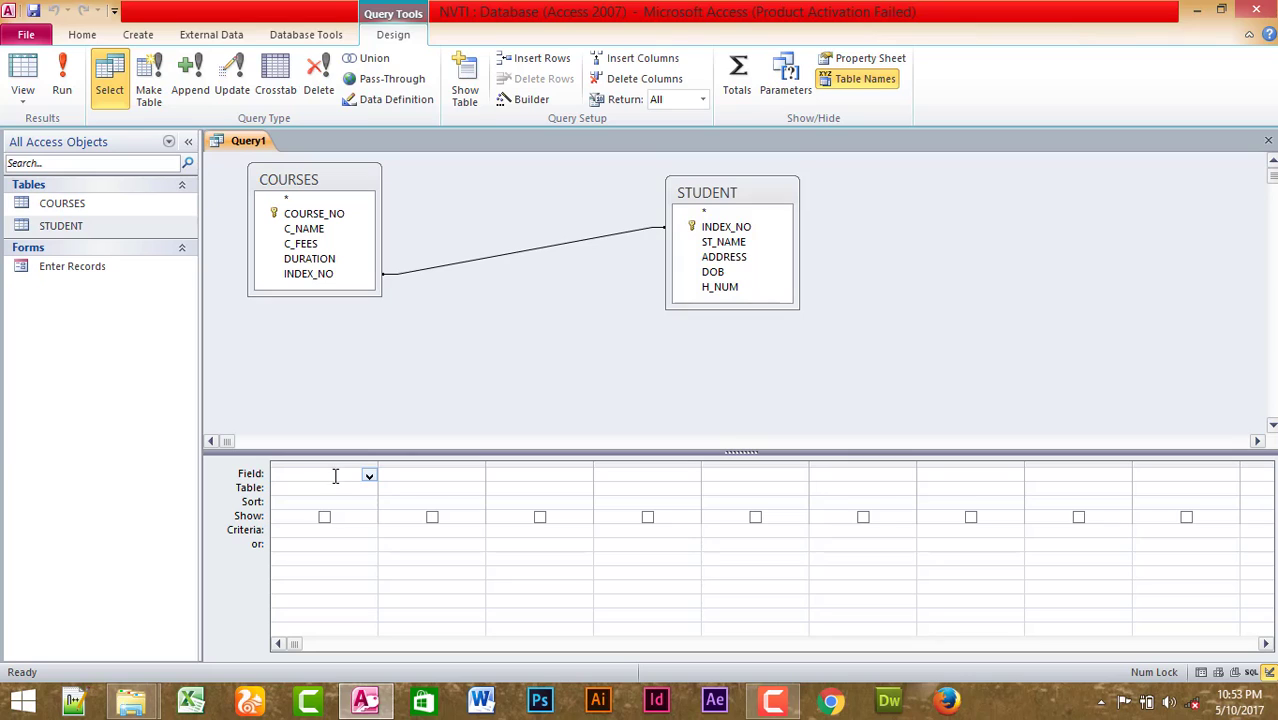
# - Add COURSE_NO from COURSES as the first query column
pyautogui.click(369, 476)
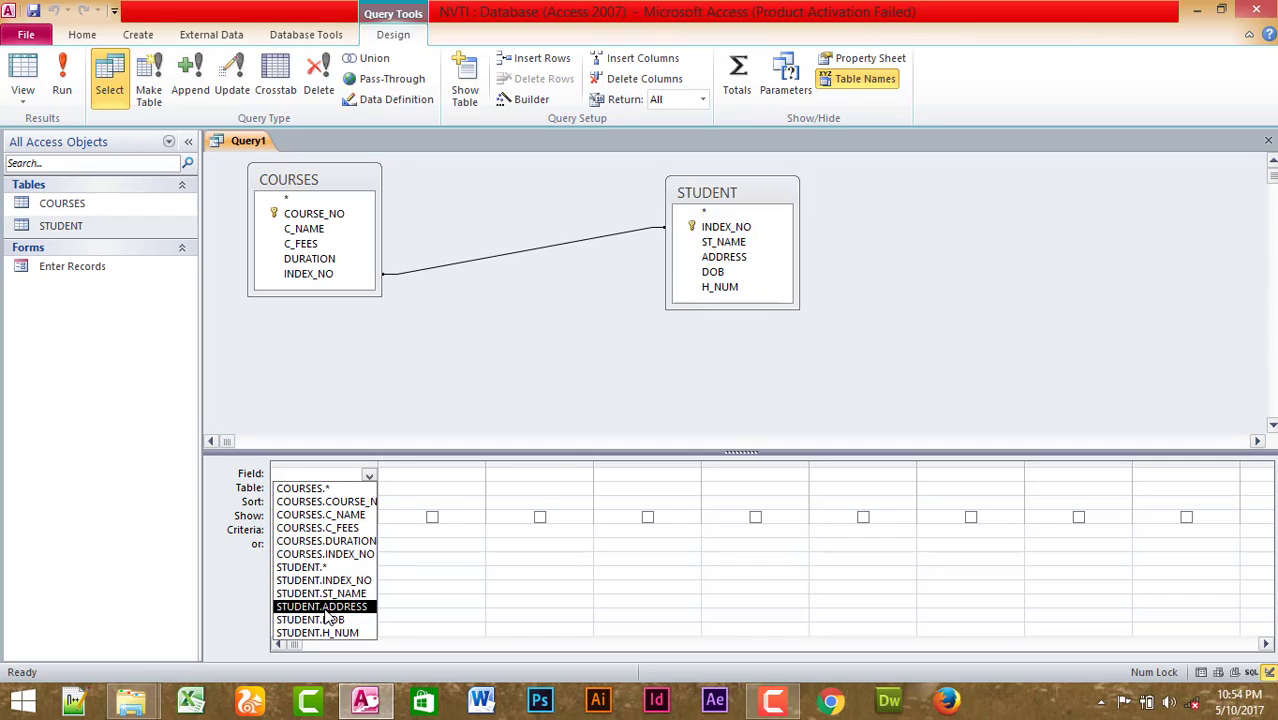
pyautogui.click(352, 405)
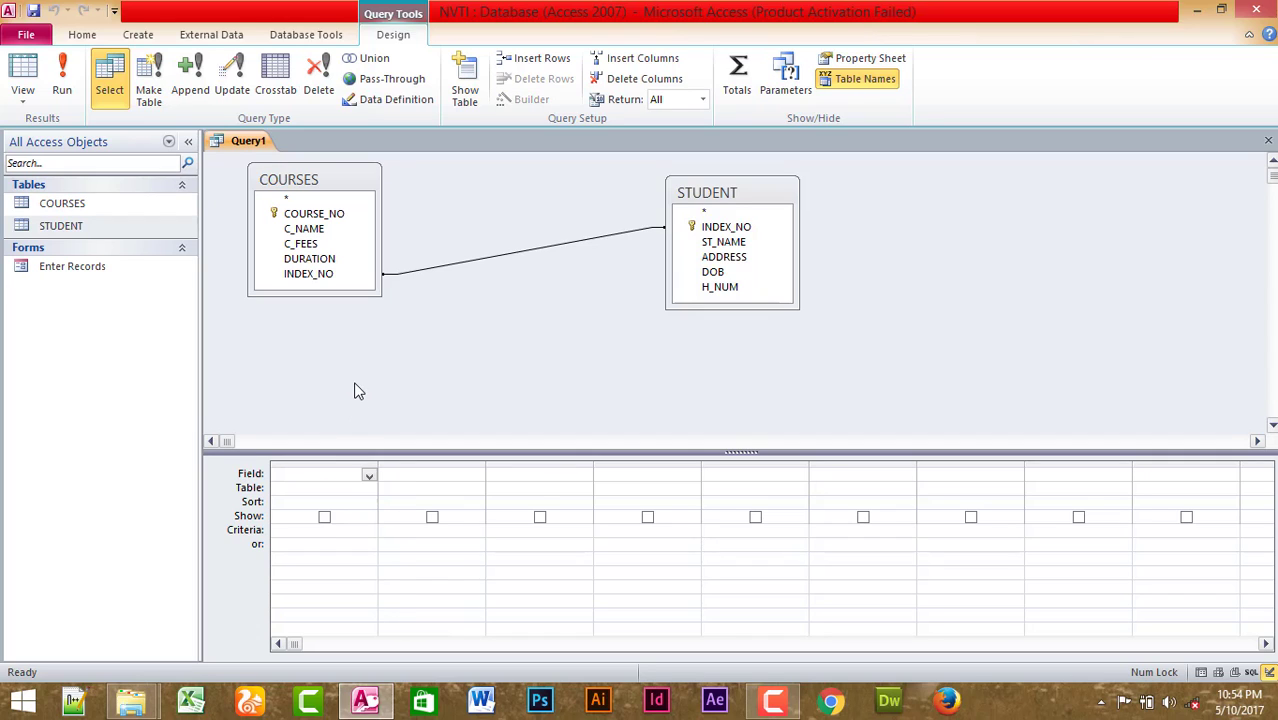
pyautogui.doubleClick(316, 213)
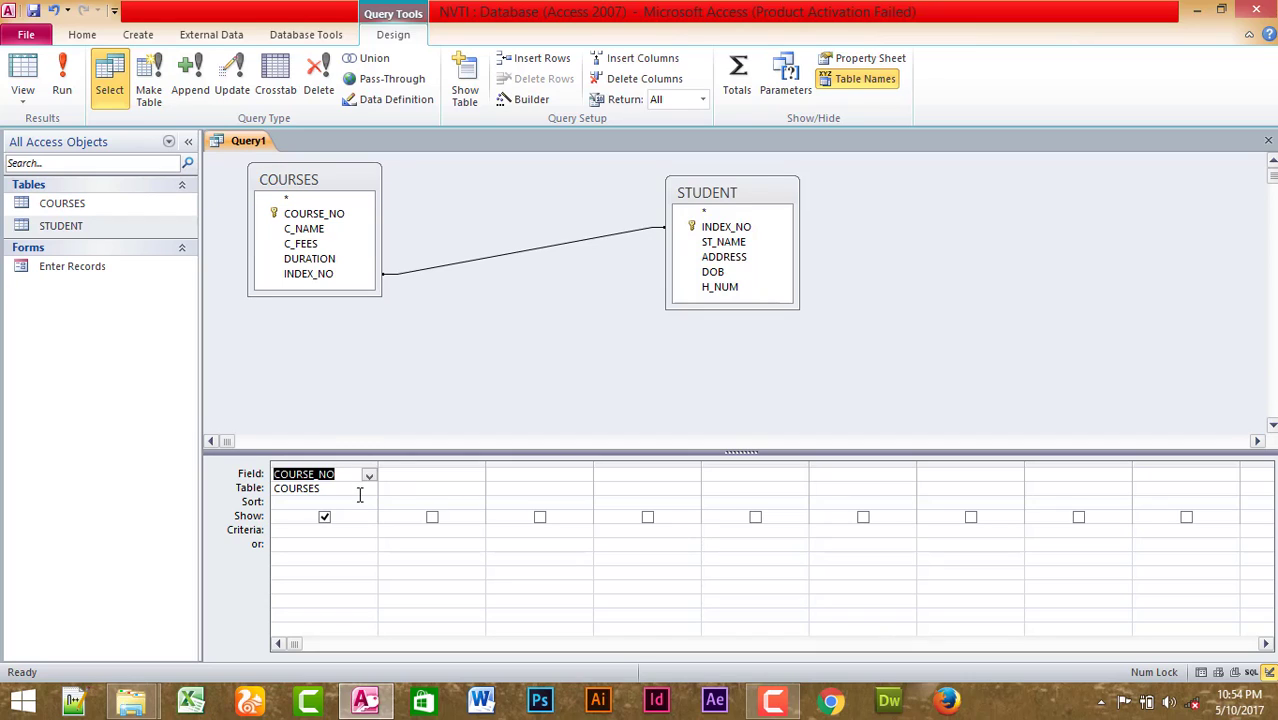
pyautogui.moveTo(347, 473); pyautogui.dragTo(267, 473)
# - Add C_NAME and C_FEES from COURSES and ST_NAME, ADDRESS, DOB from STUDENT as columns
pyautogui.click(299, 232)
pyautogui.doubleClick(299, 232)
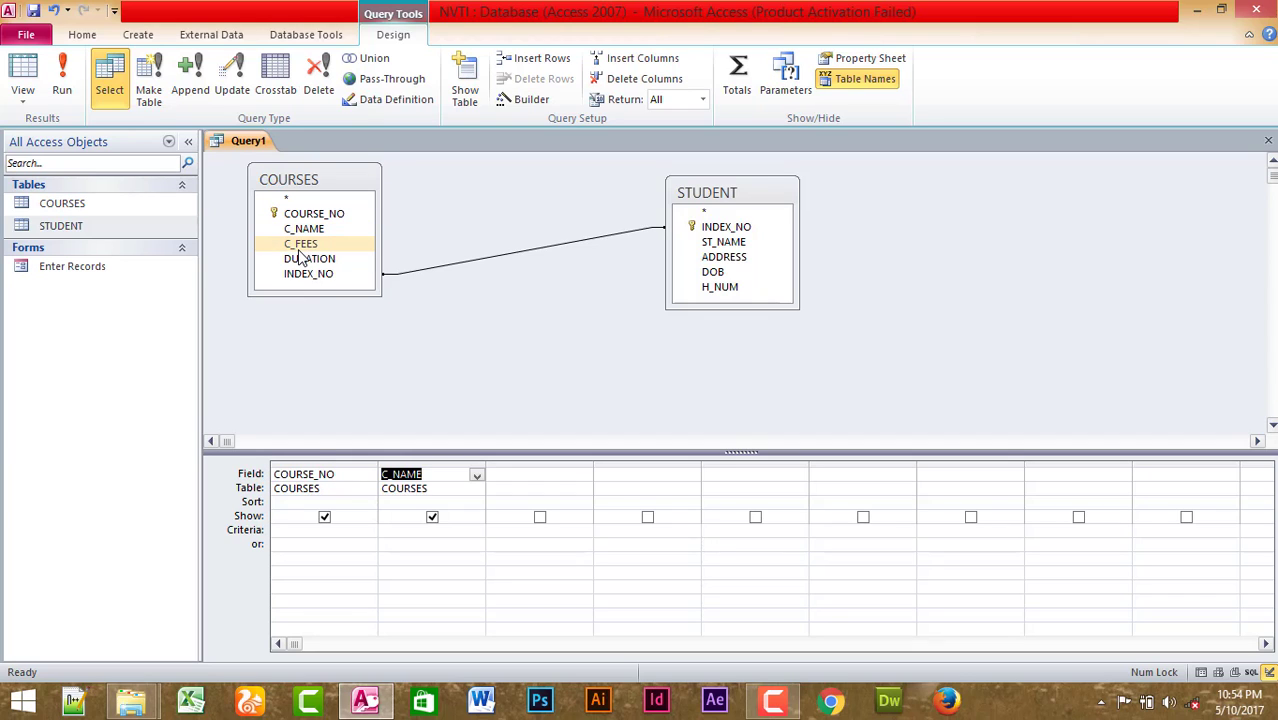
pyautogui.click(300, 244)
pyautogui.doubleClick(300, 244)
pyautogui.click(743, 244)
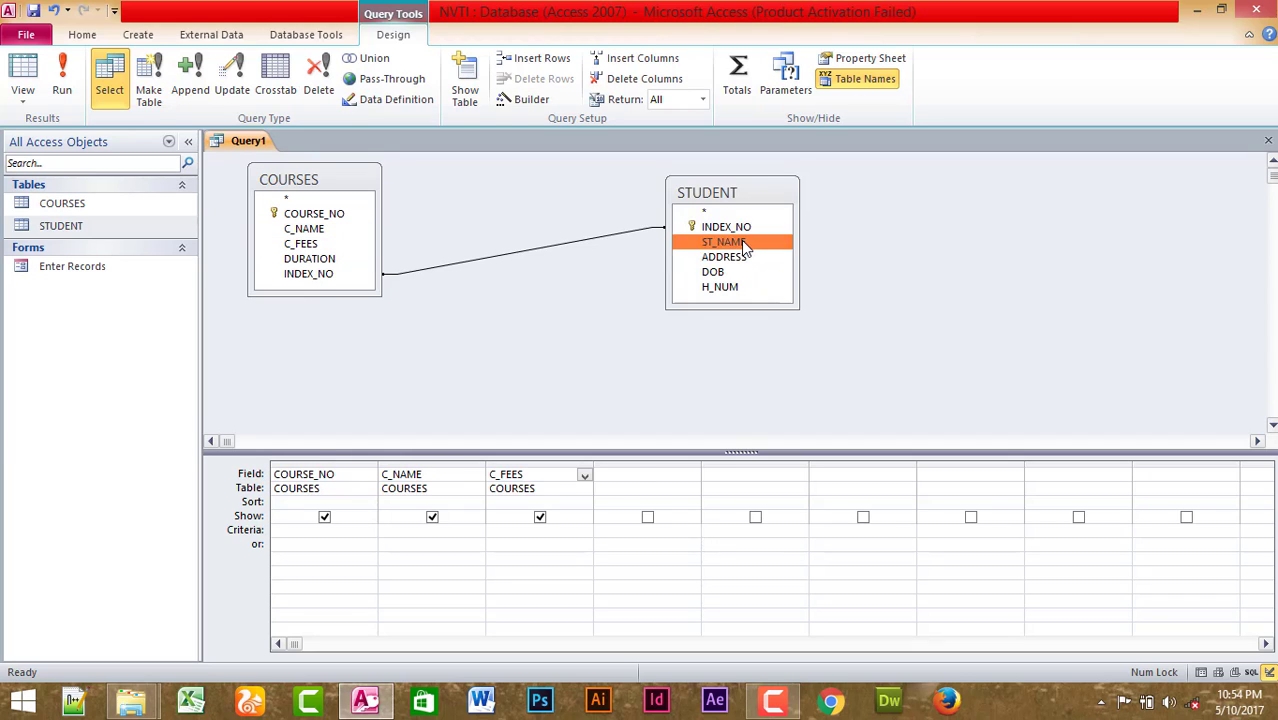
pyautogui.doubleClick(743, 244)
pyautogui.click(735, 257)
pyautogui.doubleClick(735, 257)
pyautogui.click(725, 272)
pyautogui.doubleClick(725, 272)
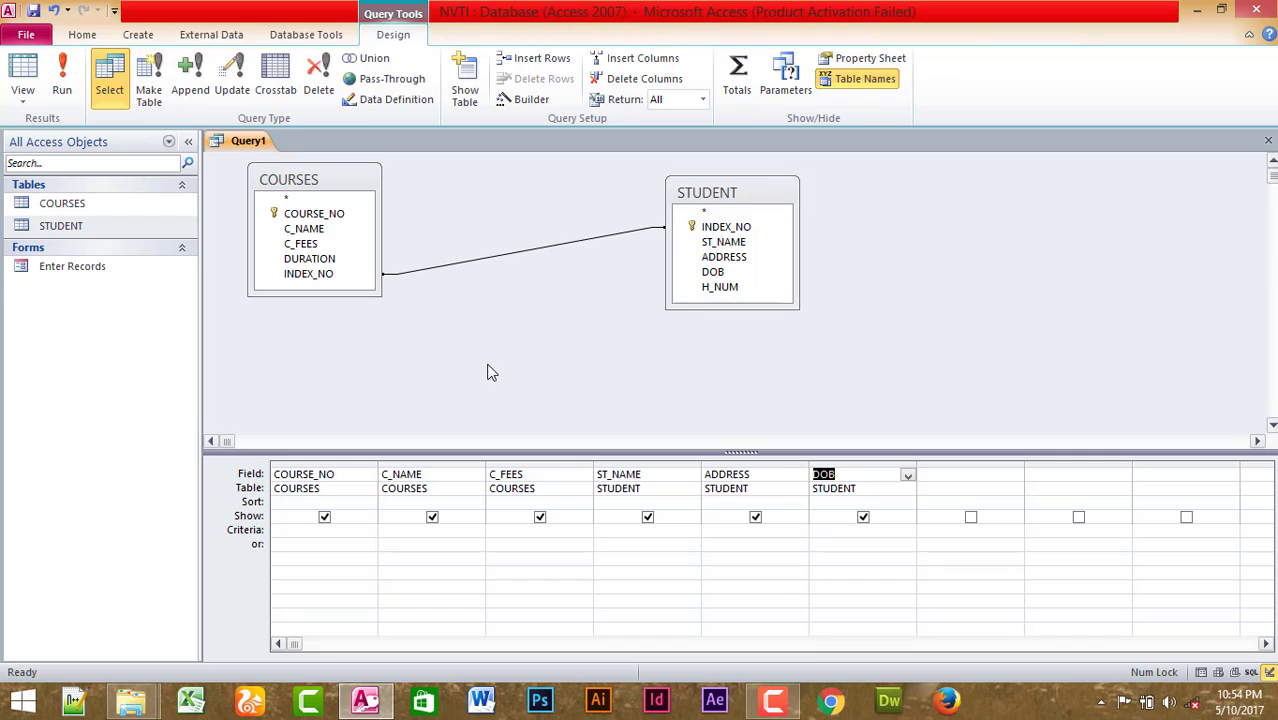
pyautogui.click(716, 289)
# - Drag H_NUM into the next empty column, then review the COURSES fields and Table row
pyautogui.moveTo(716, 289); pyautogui.dragTo(947, 485)
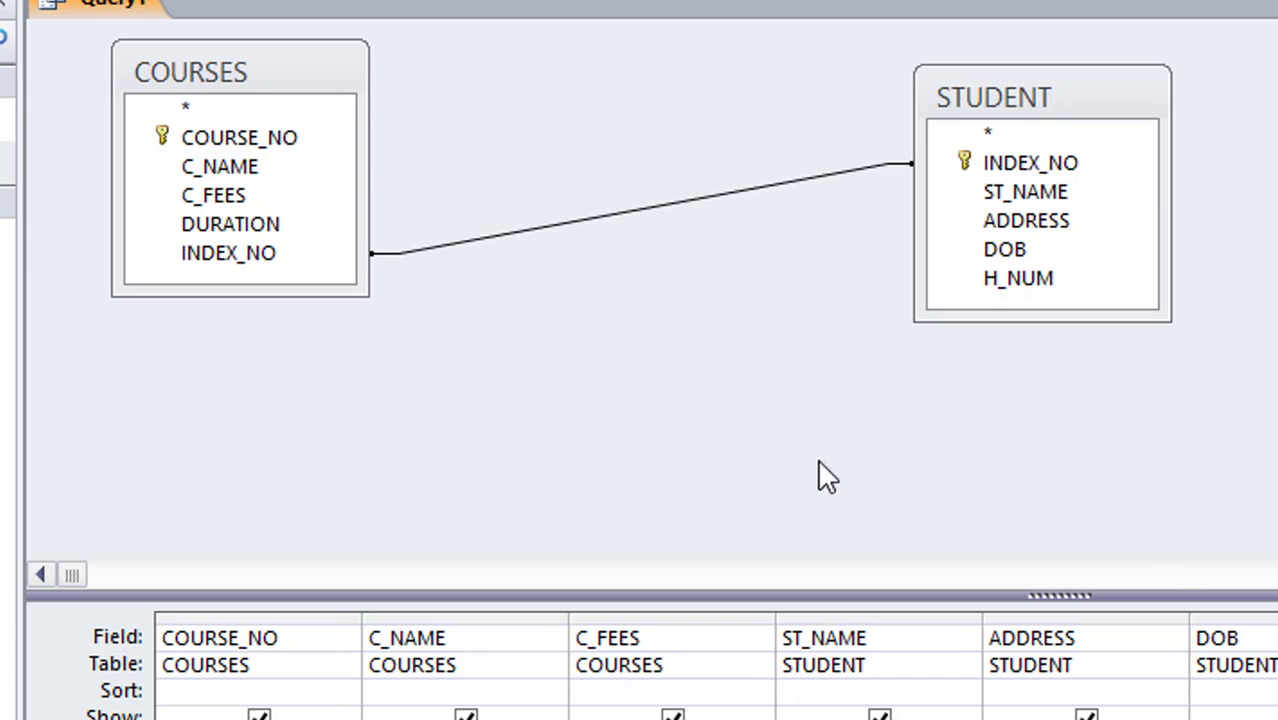
pyautogui.click(208, 162)
pyautogui.click(168, 136)
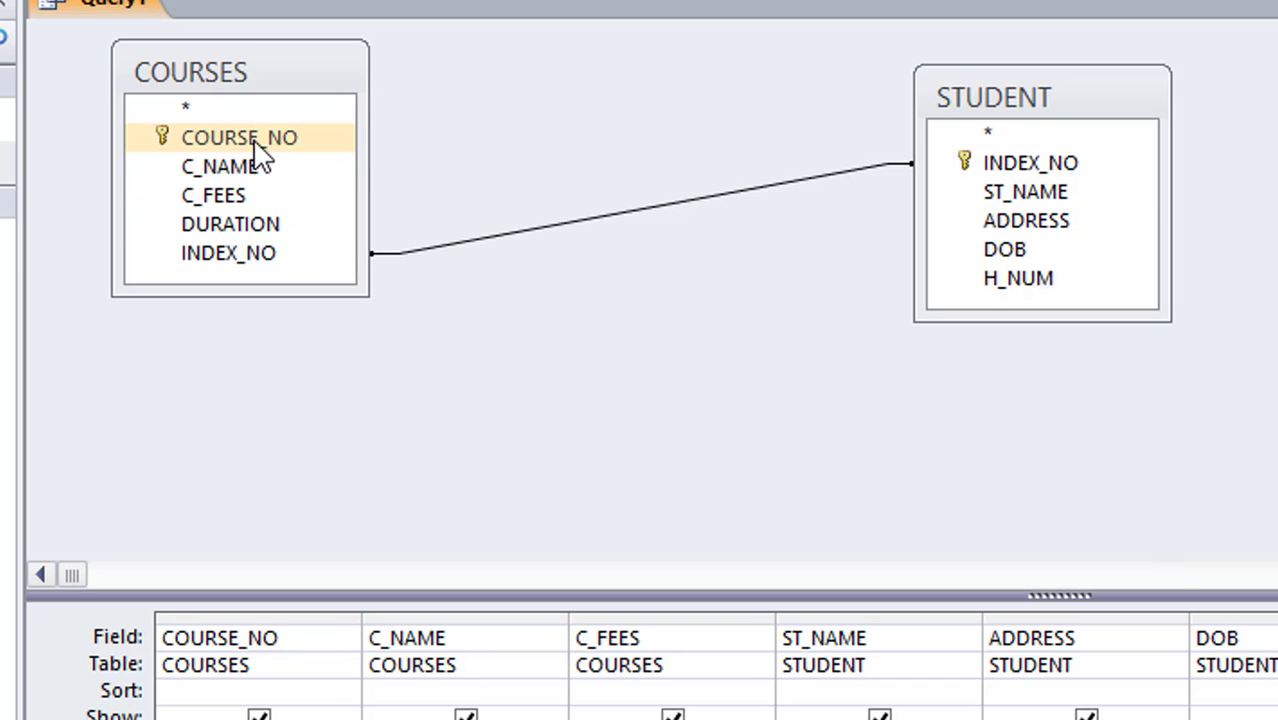
pyautogui.click(160, 107)
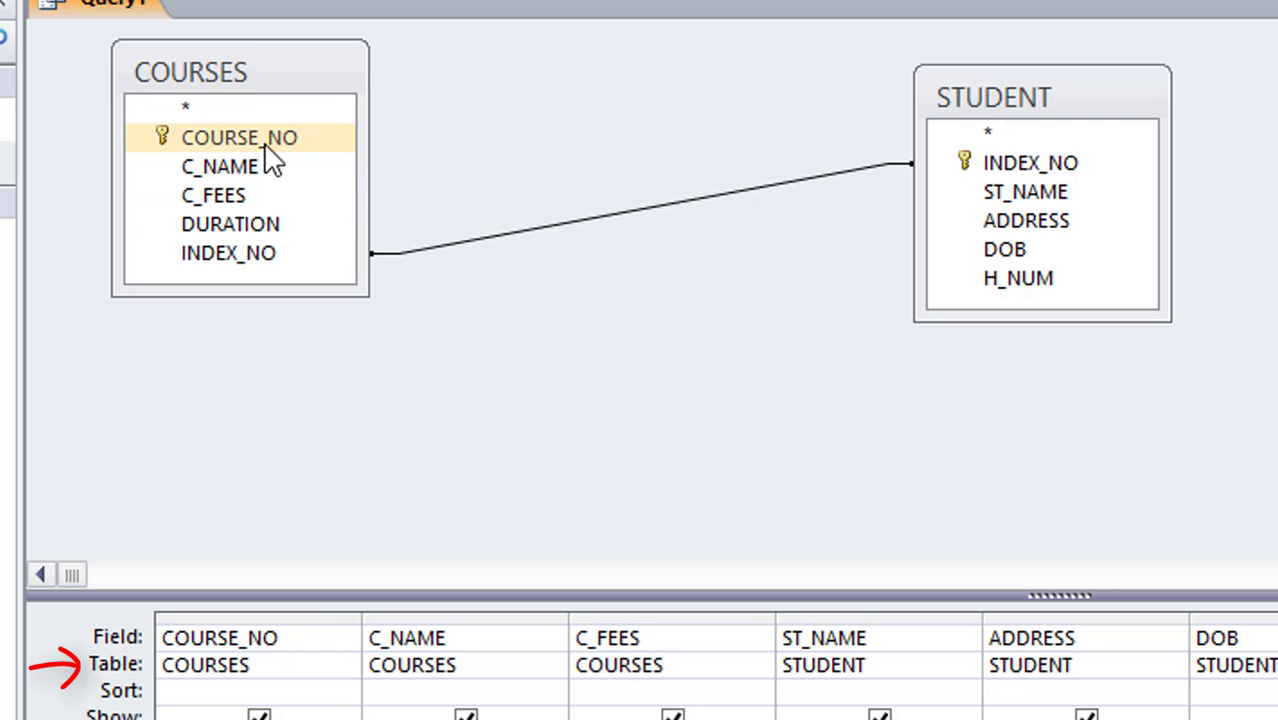
pyautogui.doubleClick(260, 668)
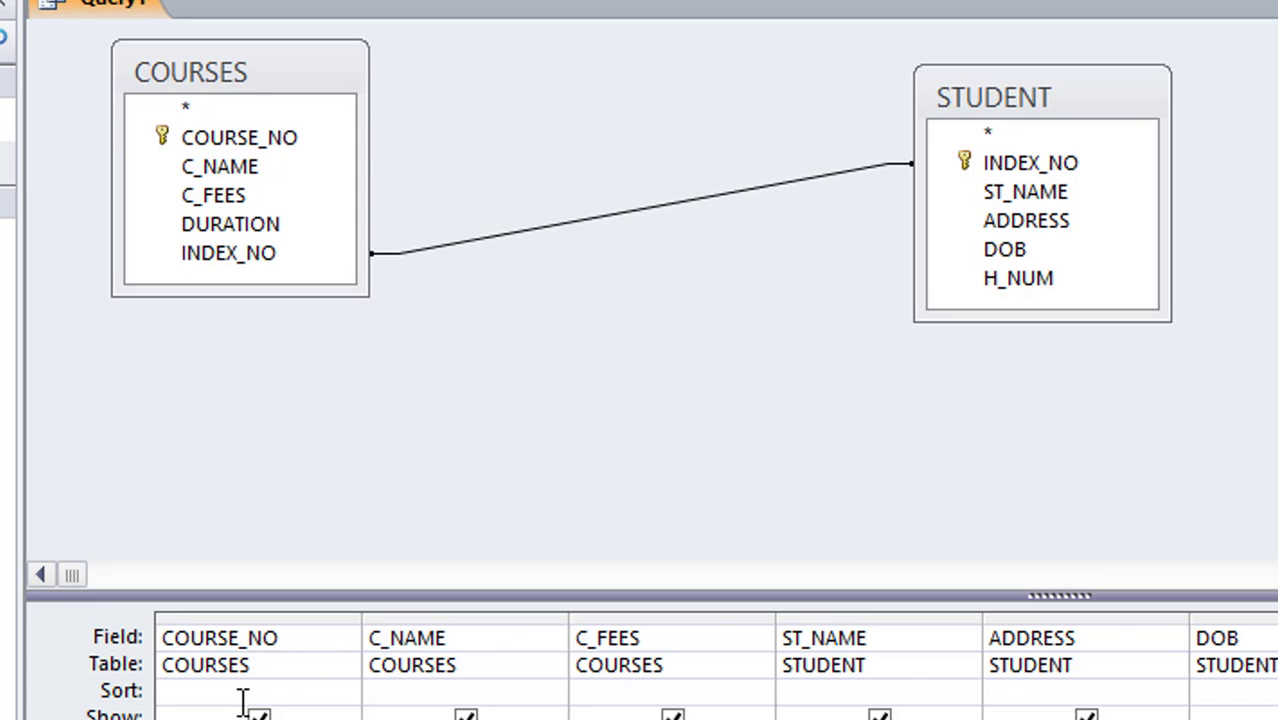
pyautogui.click(198, 693)
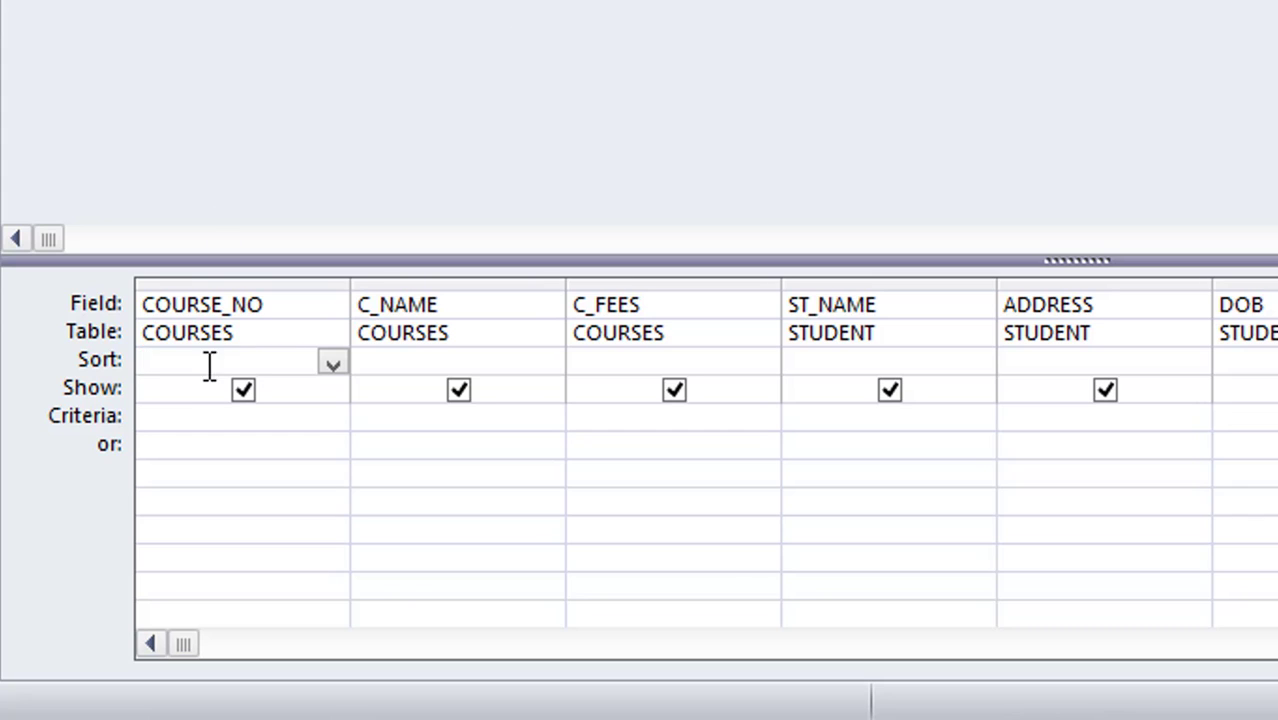
pyautogui.click(335, 365)
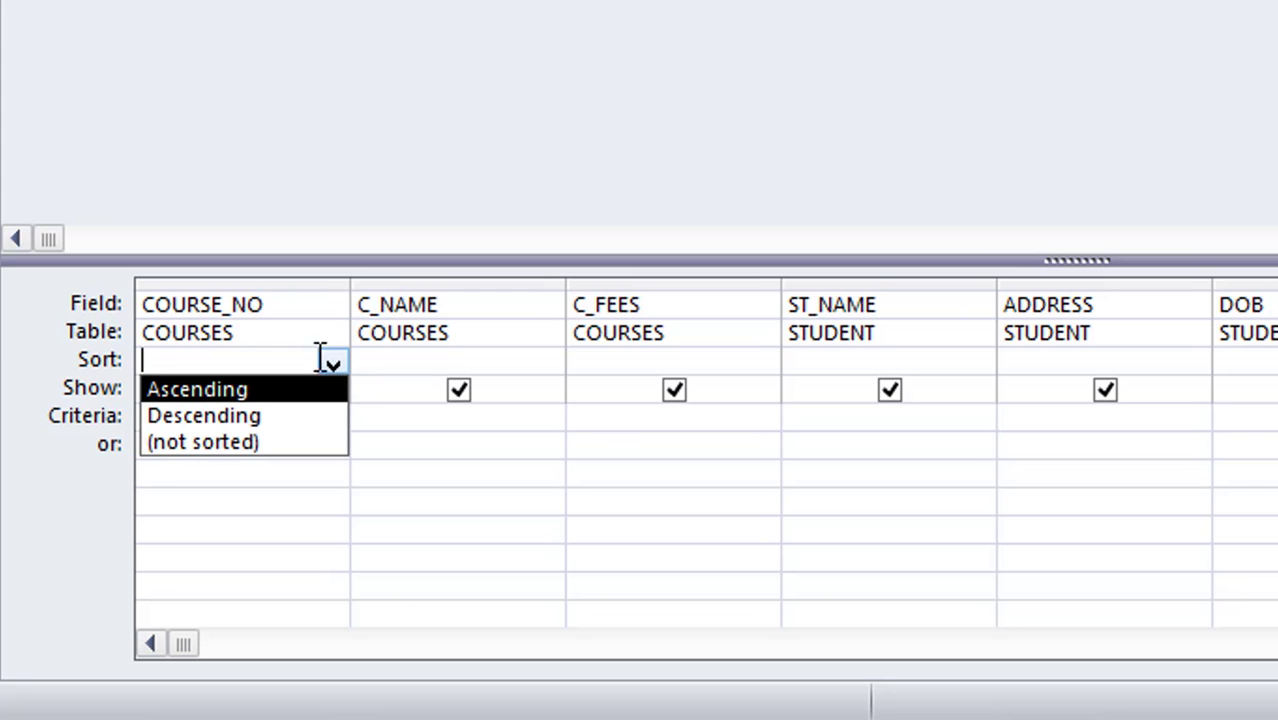
pyautogui.click(334, 362)
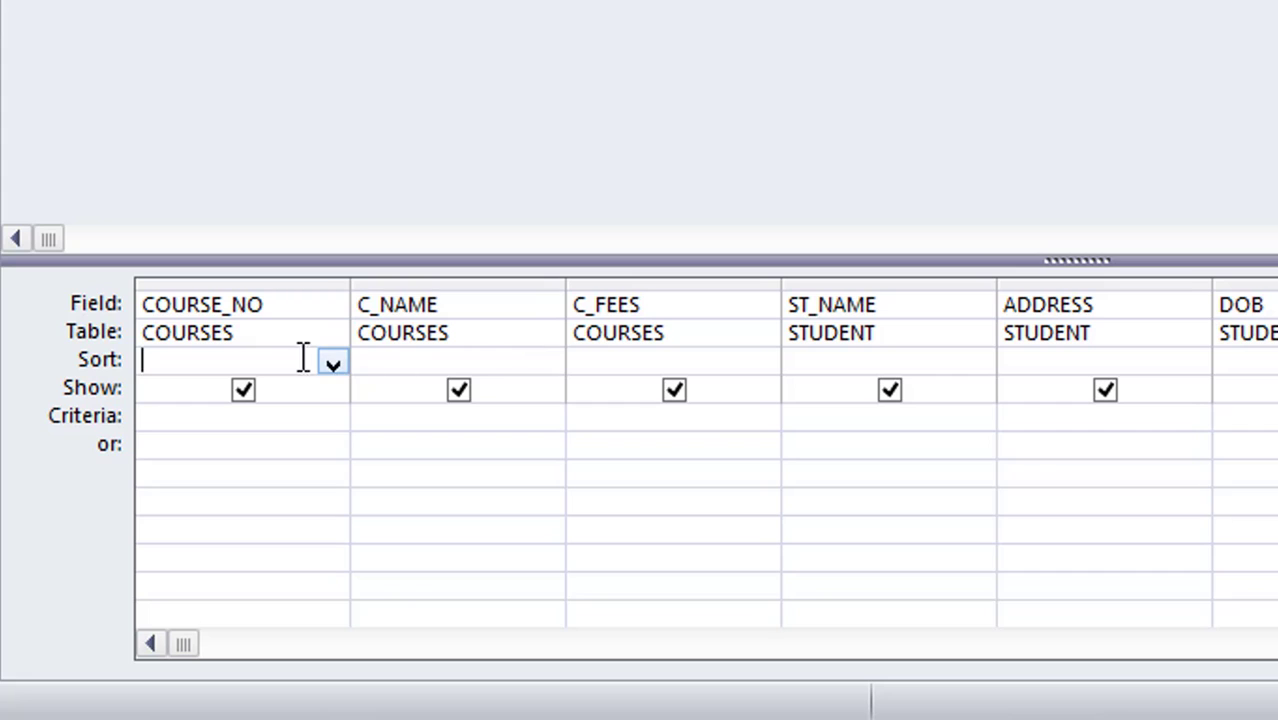
pyautogui.click(480, 359)
pyautogui.click(549, 362)
pyautogui.click(549, 362)
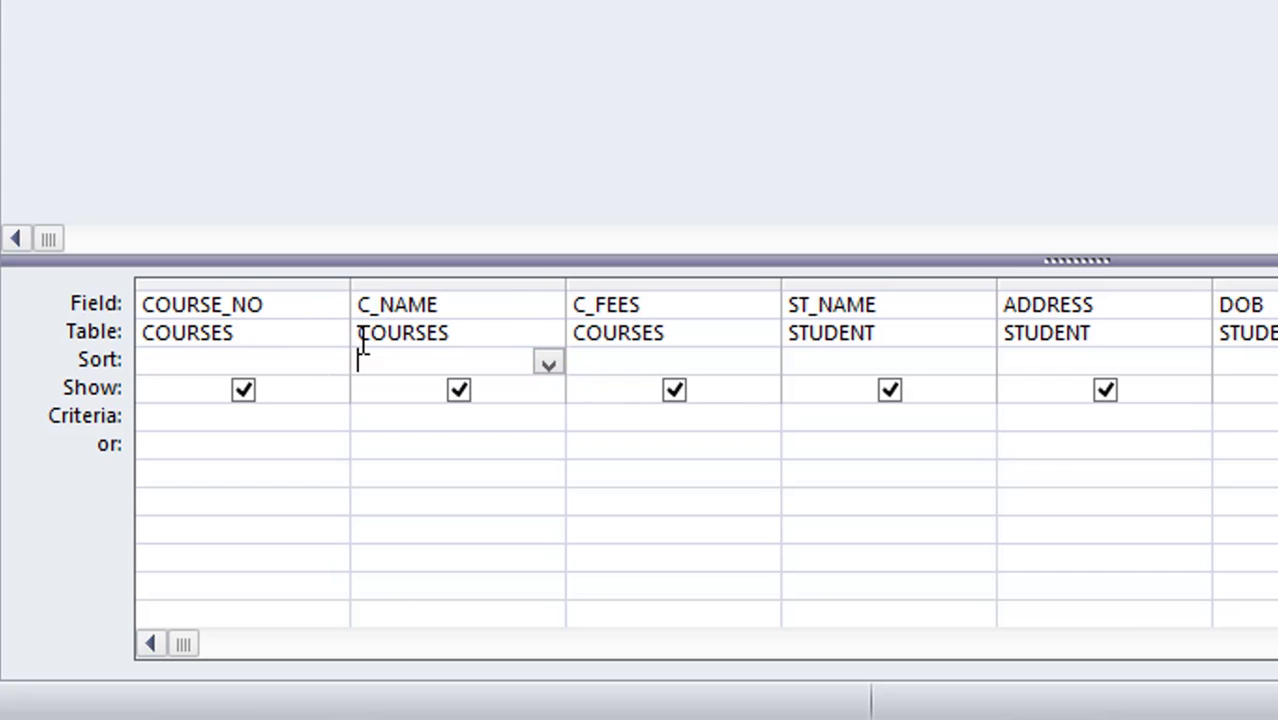
pyautogui.click(704, 361)
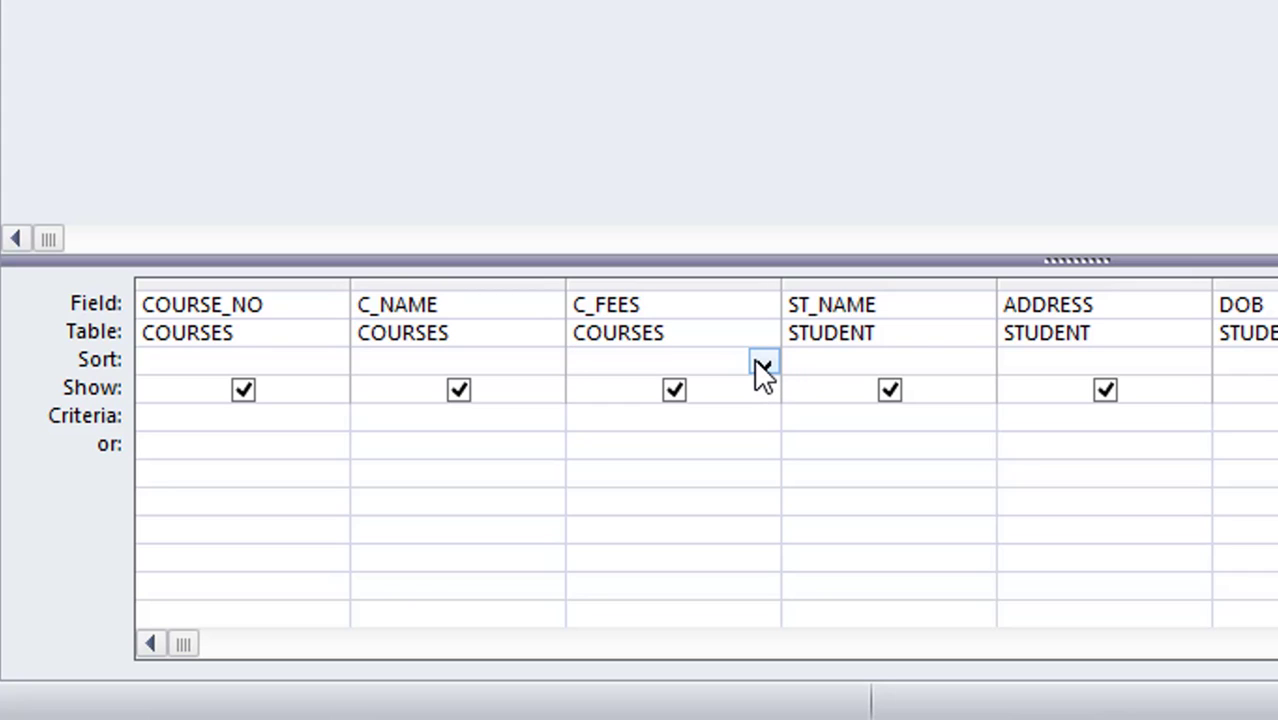
pyautogui.click(848, 358)
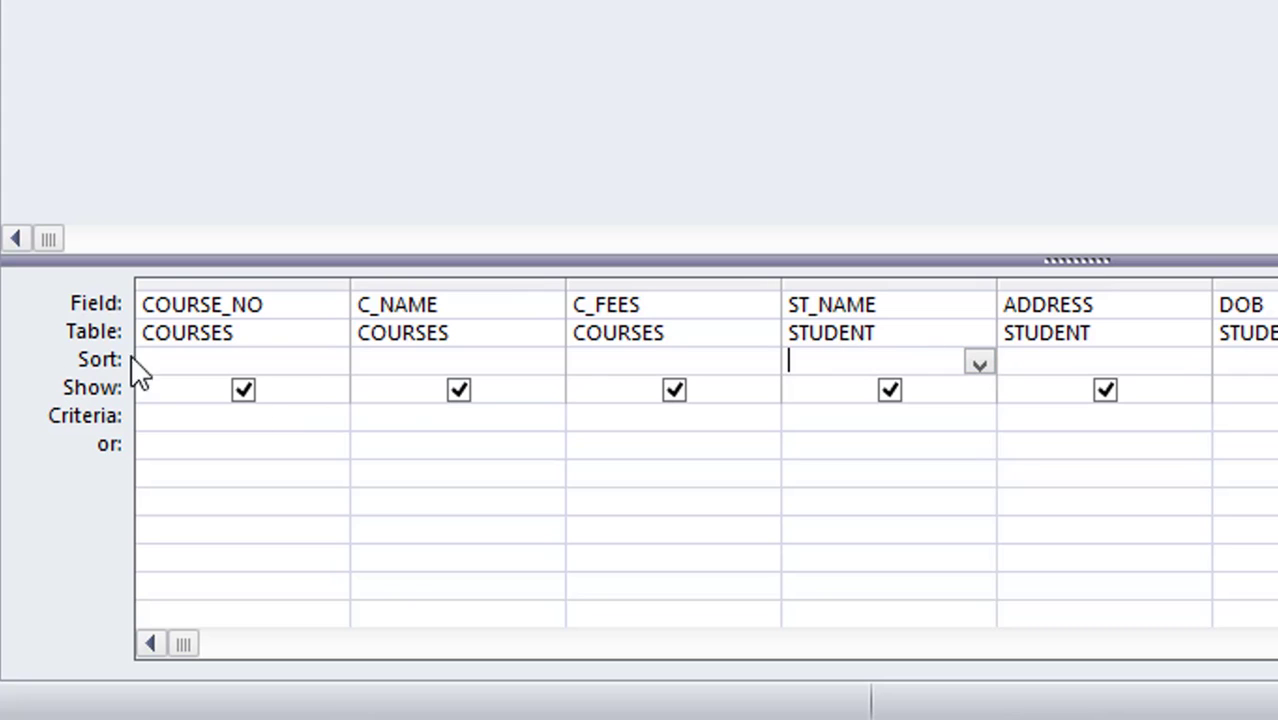
pyautogui.click(165, 358)
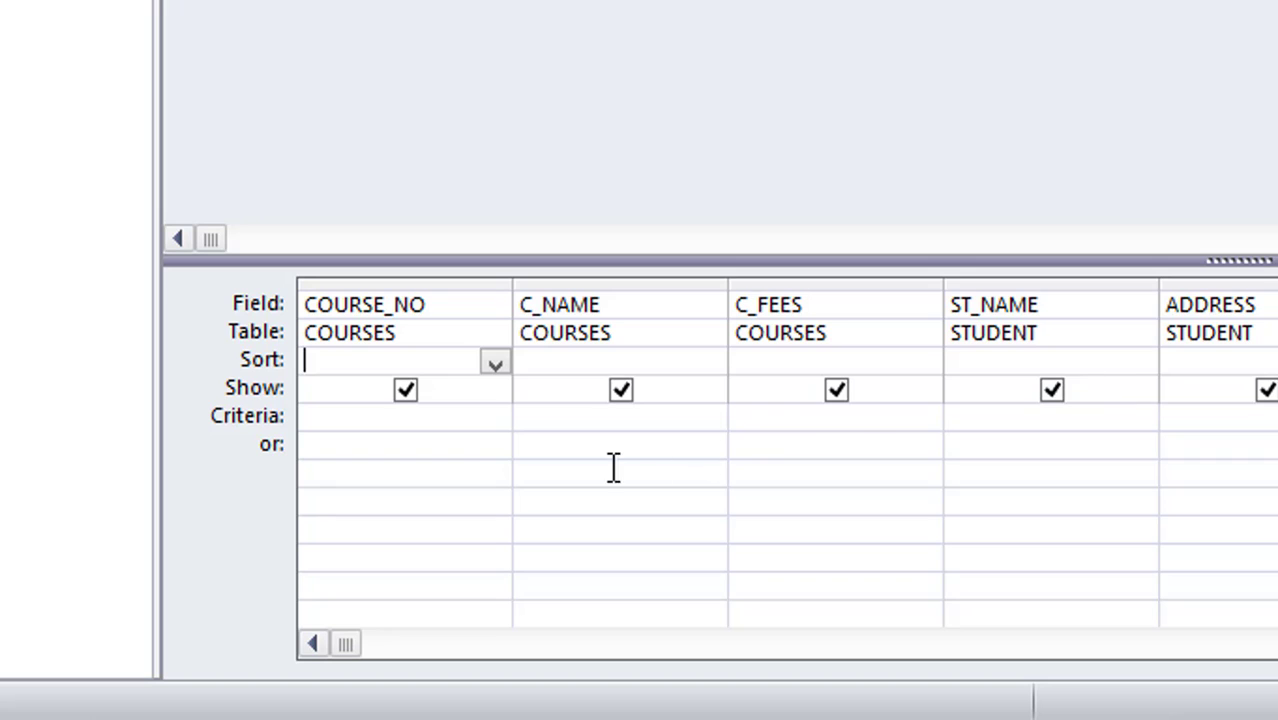
# - Untick COURSE_NO's Show checkbox so it is hidden from the results
pyautogui.click(350, 402)
pyautogui.press('space')
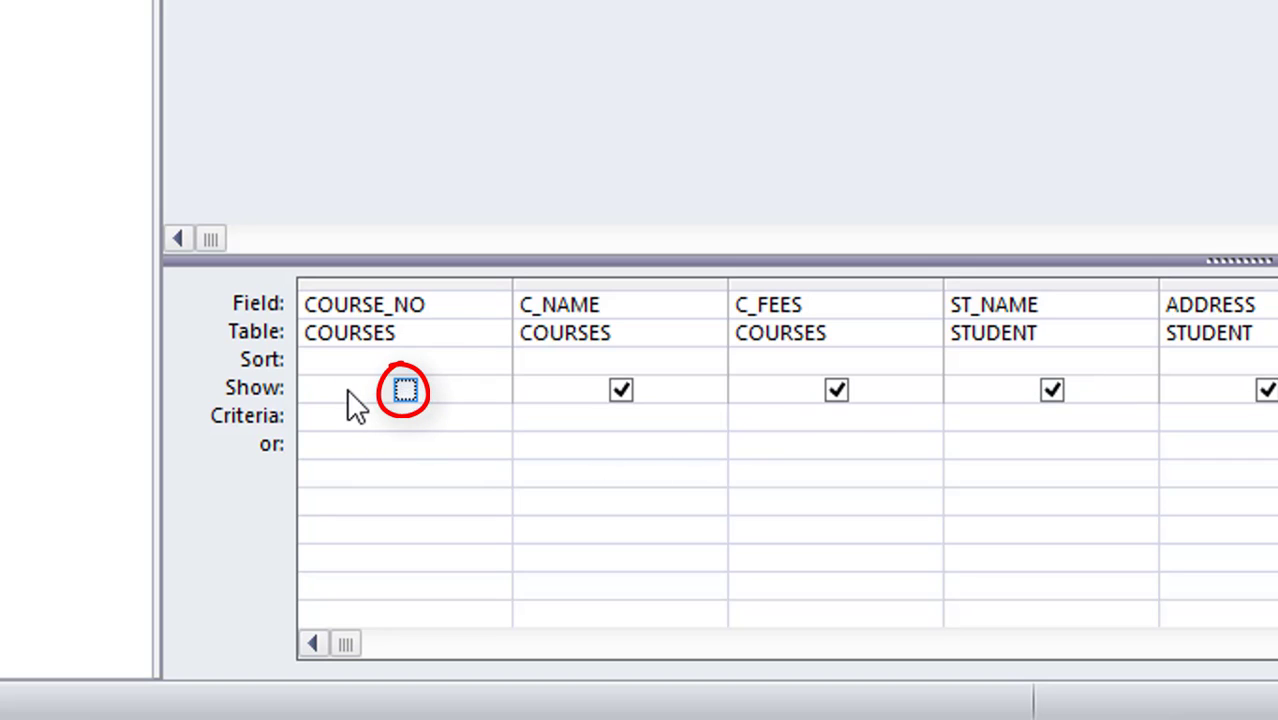
pyautogui.click(404, 392)
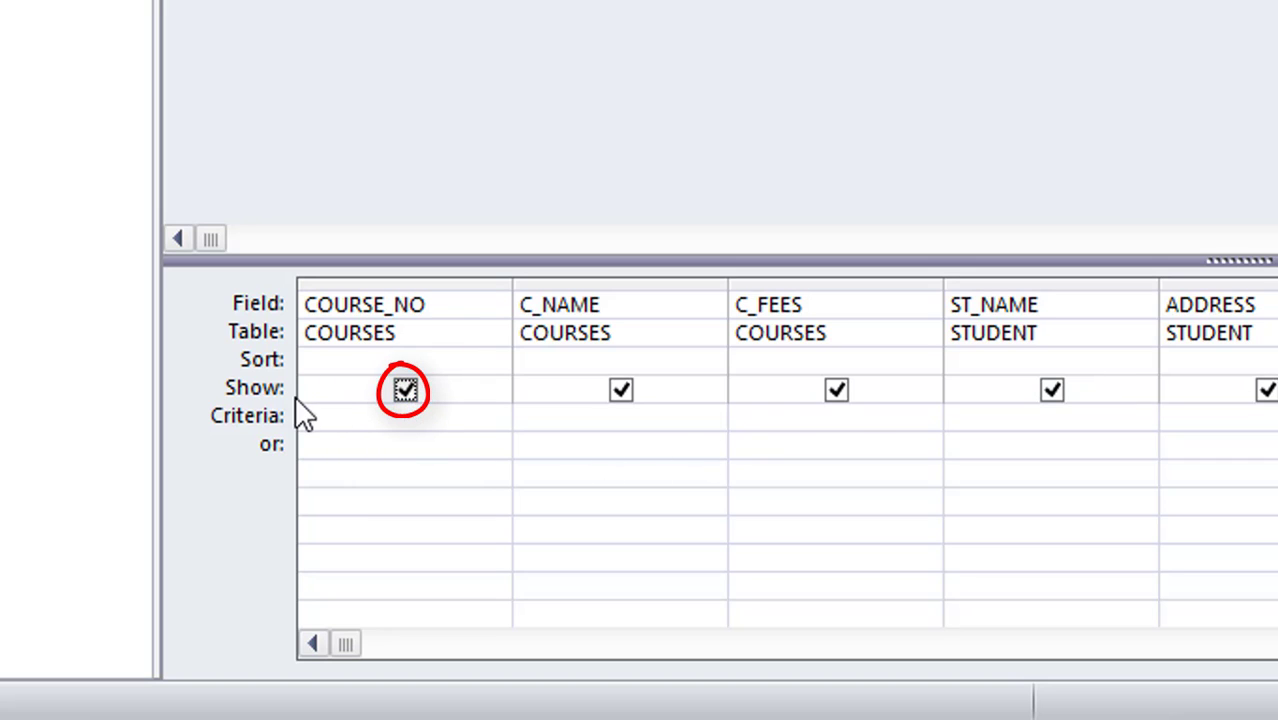
pyautogui.click(403, 392)
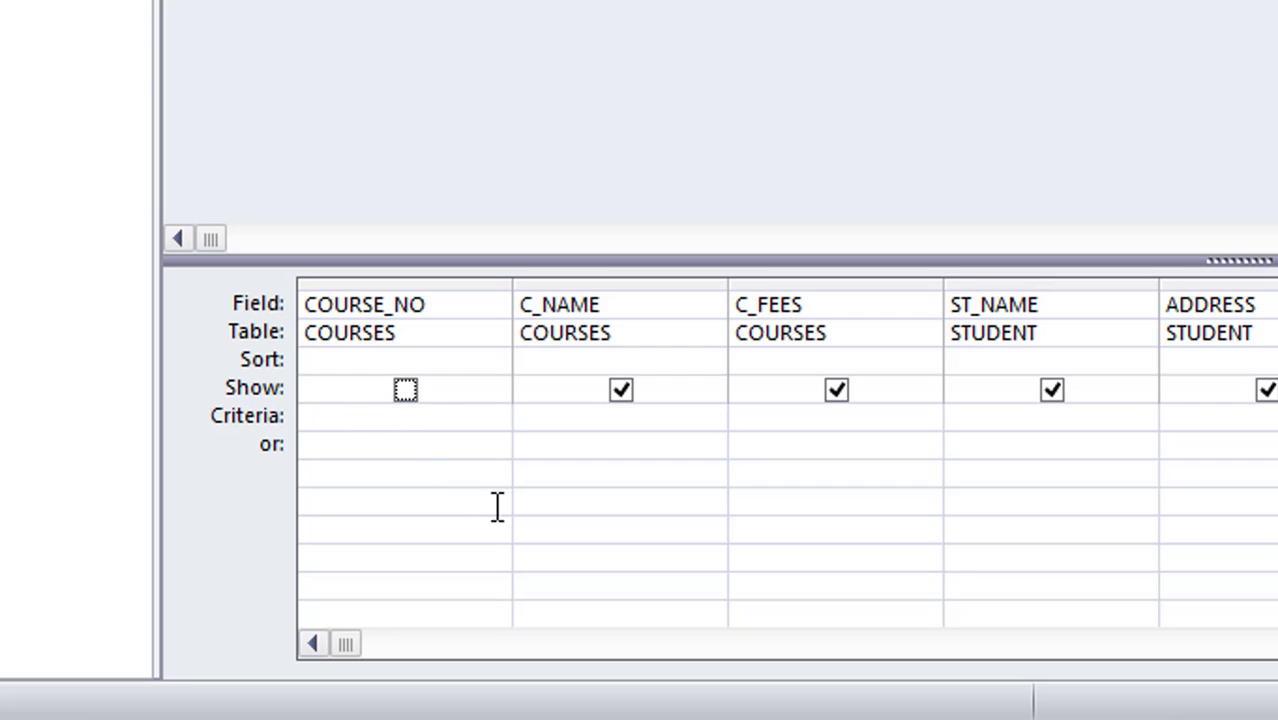
pyautogui.click(353, 418)
# - Step through the Criteria and or cells under COURSE_NO, C_NAME and C_FEES
pyautogui.click(426, 420)
pyautogui.click(420, 461)
pyautogui.click(428, 452)
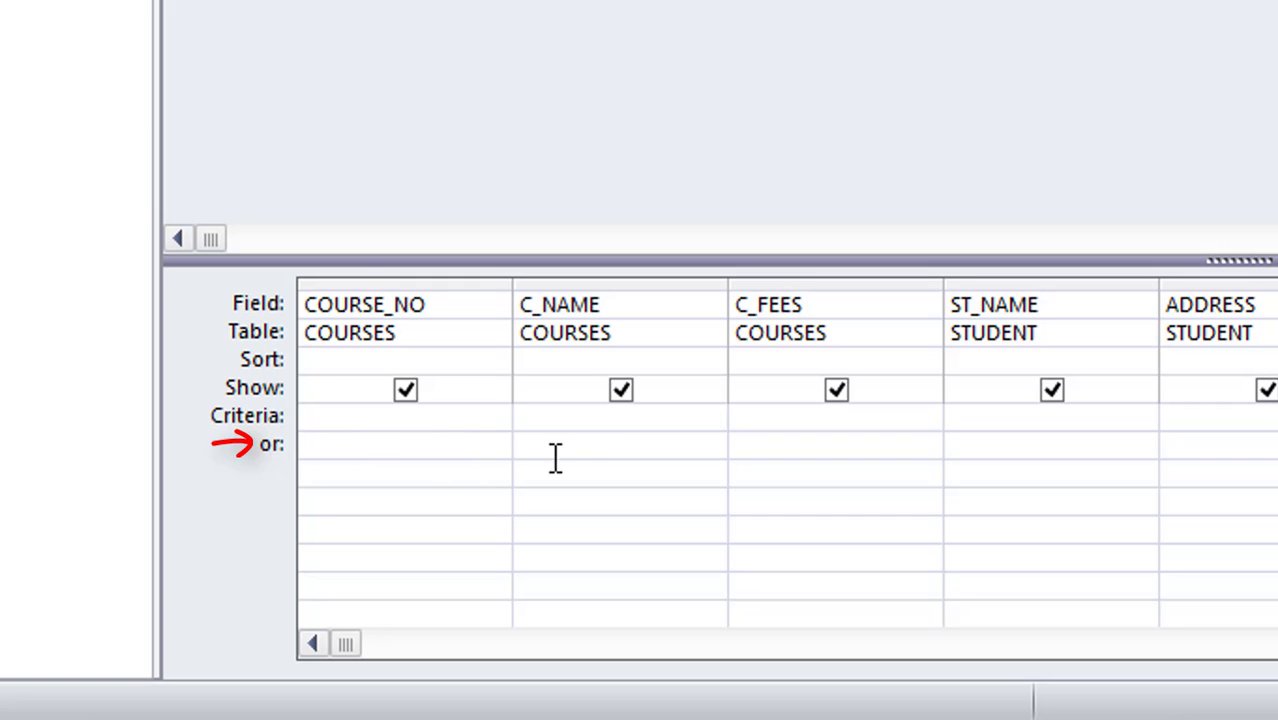
pyautogui.click(587, 450)
pyautogui.click(782, 454)
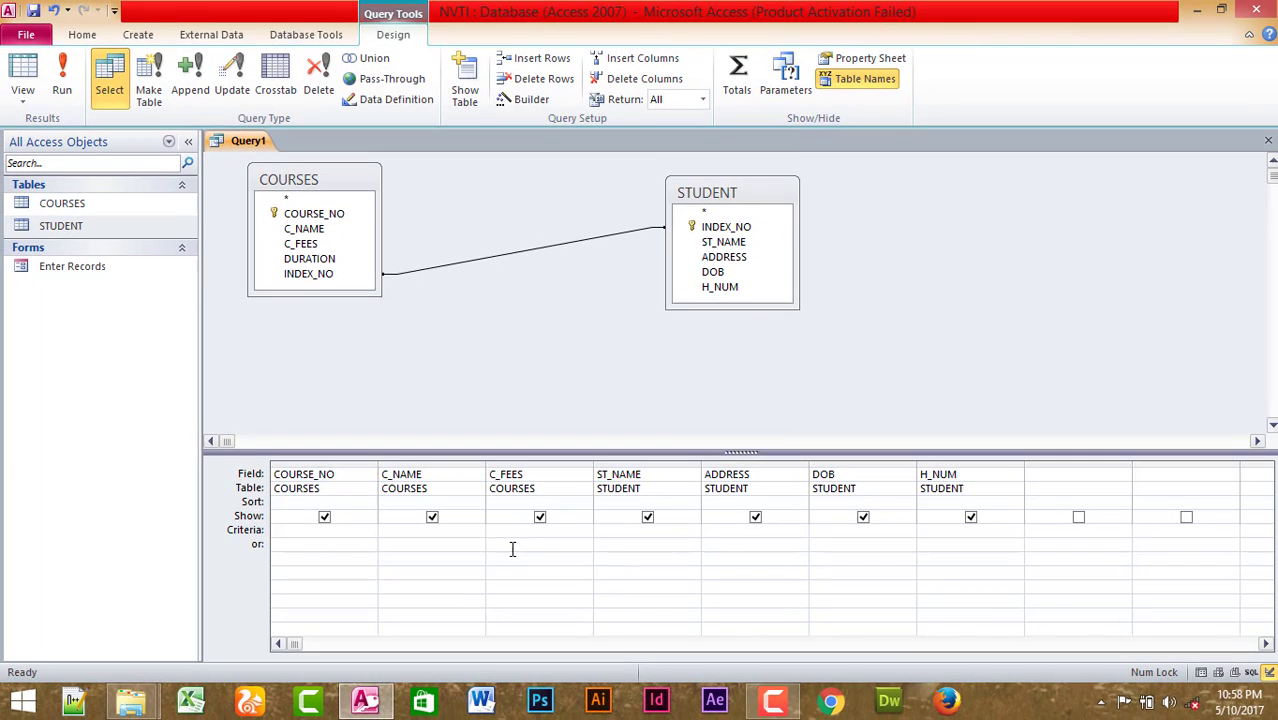